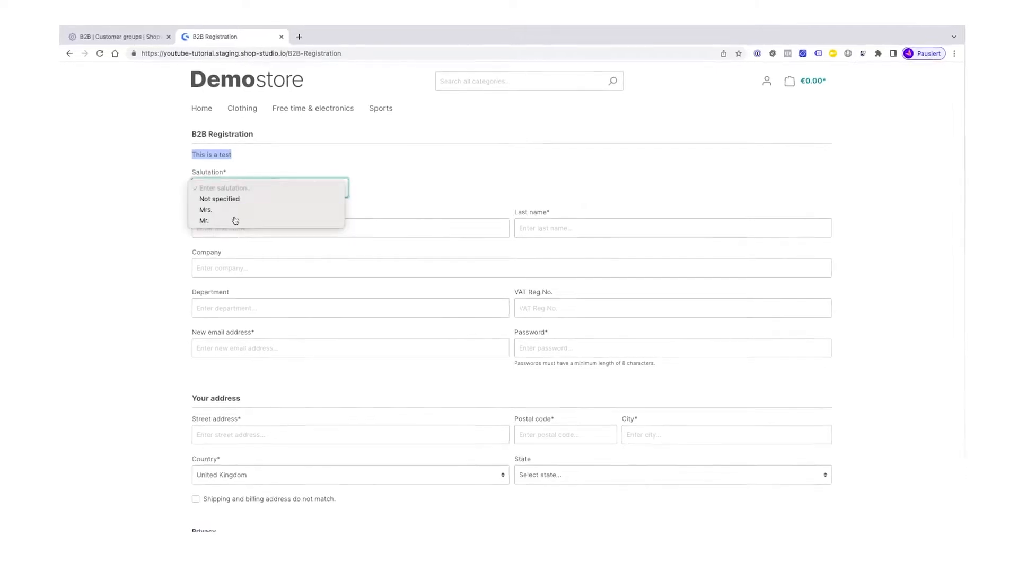
Enter the customer's first name and last name in the B2B registration form.
{"action": "type", "text": "Alexander"}
{"action": "key", "text": "Tab"}
{"action": "type", "text": "Barton"}
{"action": "key", "text": "Tab"}
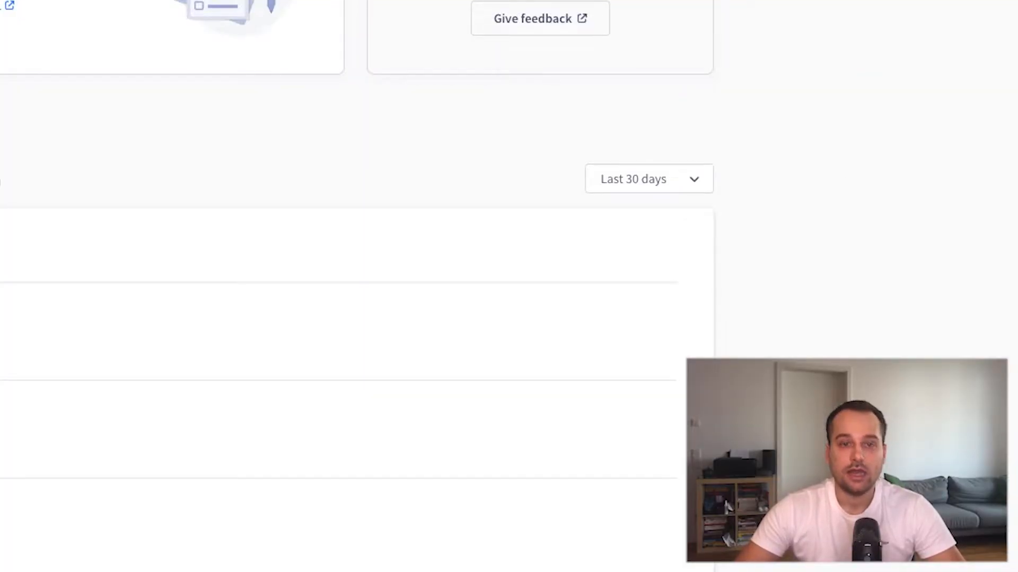
Create and save a customer group named B2B with net tax display in the shop settings, and return to the customer group list.
{"action": "mouse_move", "coordinate": [121, 264]}
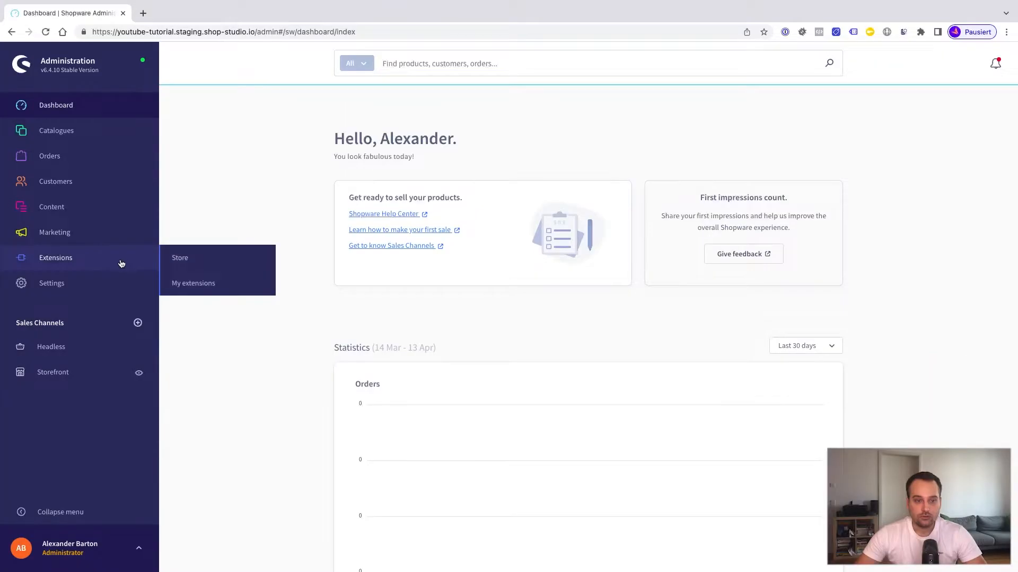
{"action": "left_click", "coordinate": [102, 284]}
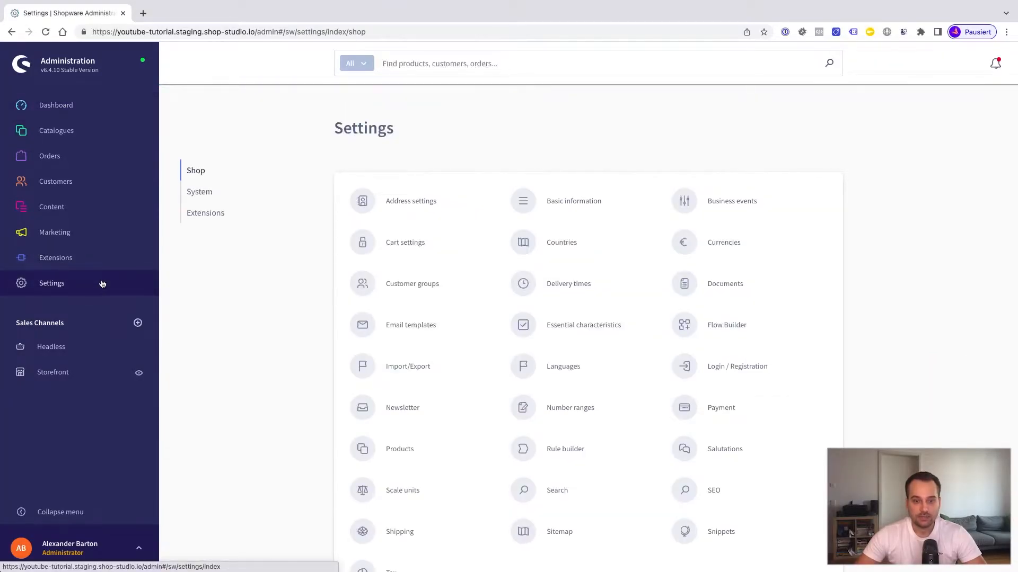
{"action": "left_click", "coordinate": [410, 288]}
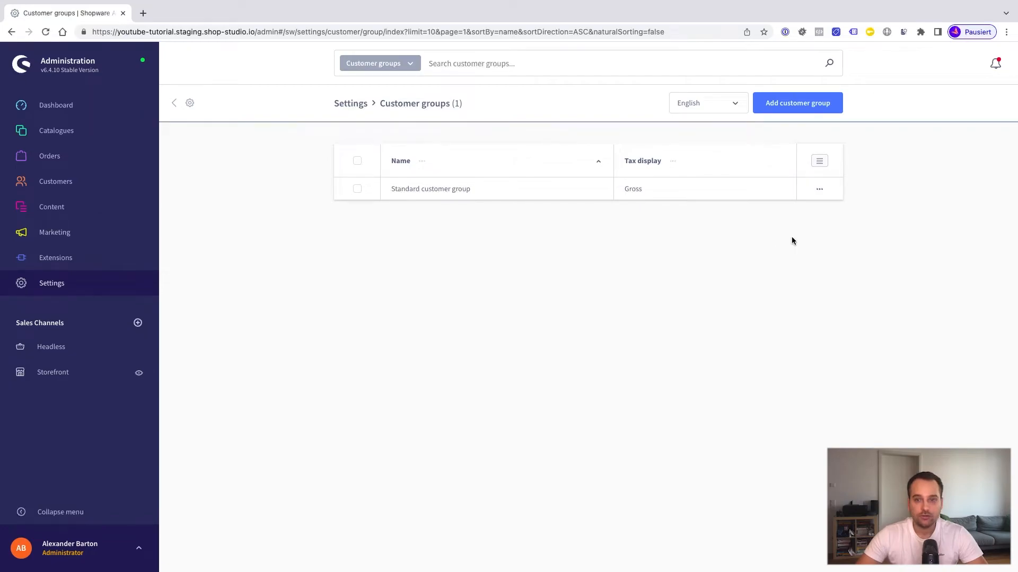
{"action": "left_click", "coordinate": [801, 108]}
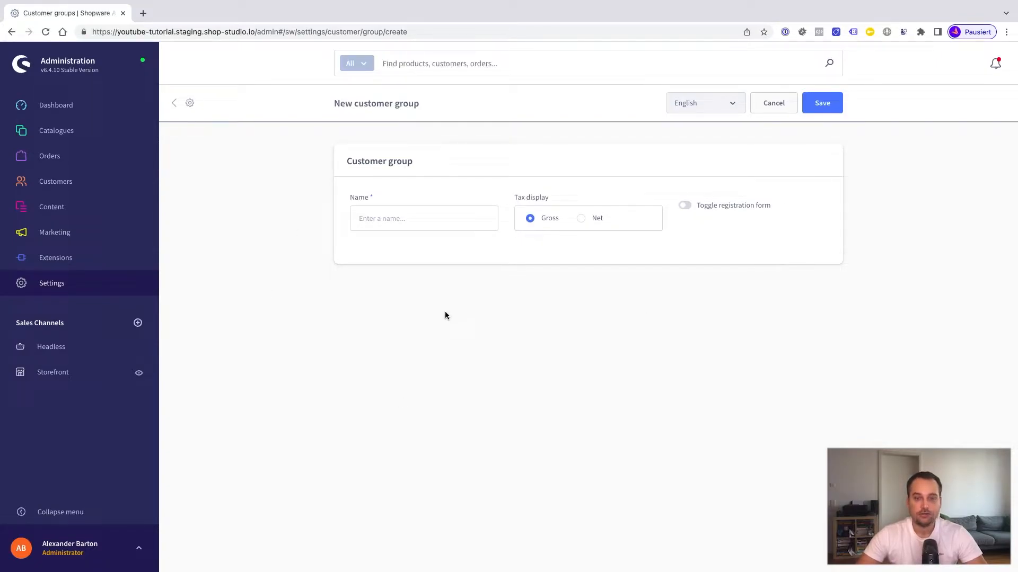
{"action": "left_click", "coordinate": [369, 222]}
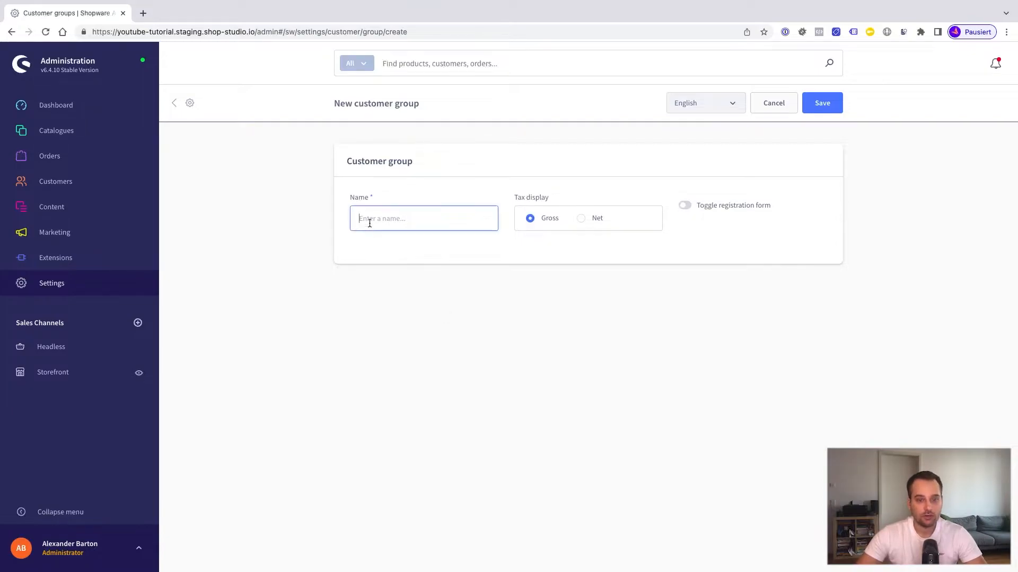
{"action": "type", "text": "B2B"}
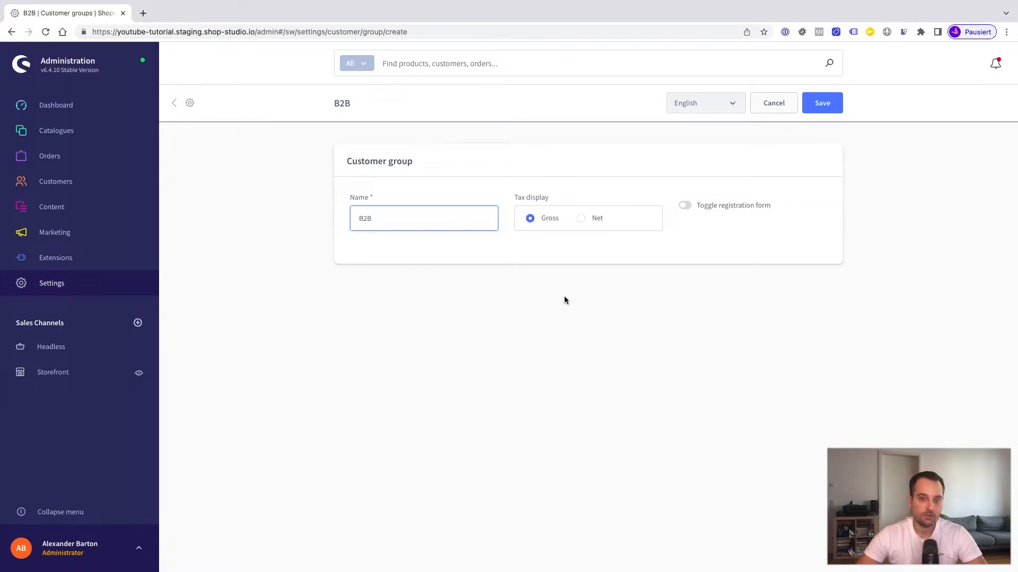
{"action": "left_click", "coordinate": [582, 222]}
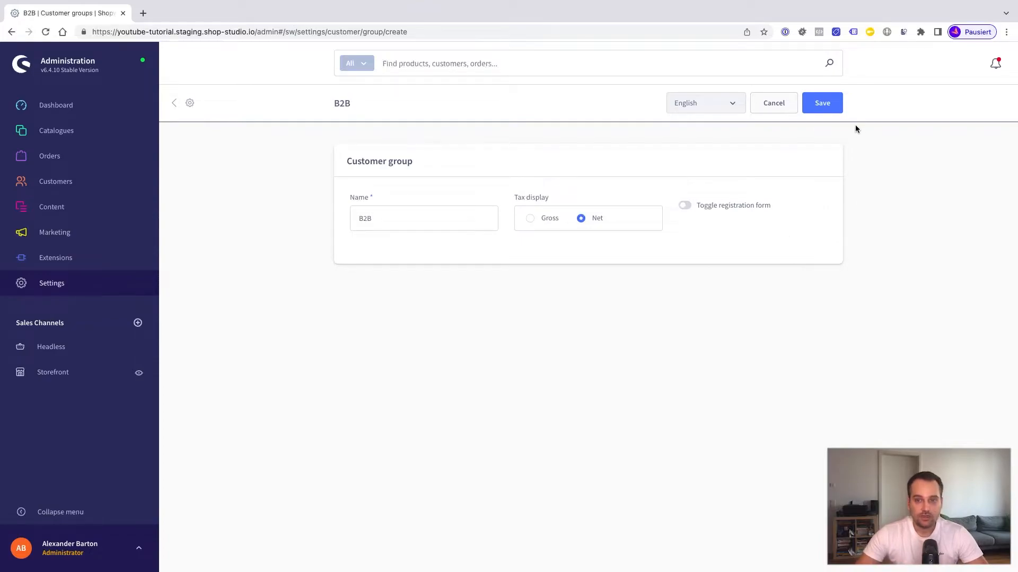
{"action": "left_click", "coordinate": [829, 110]}
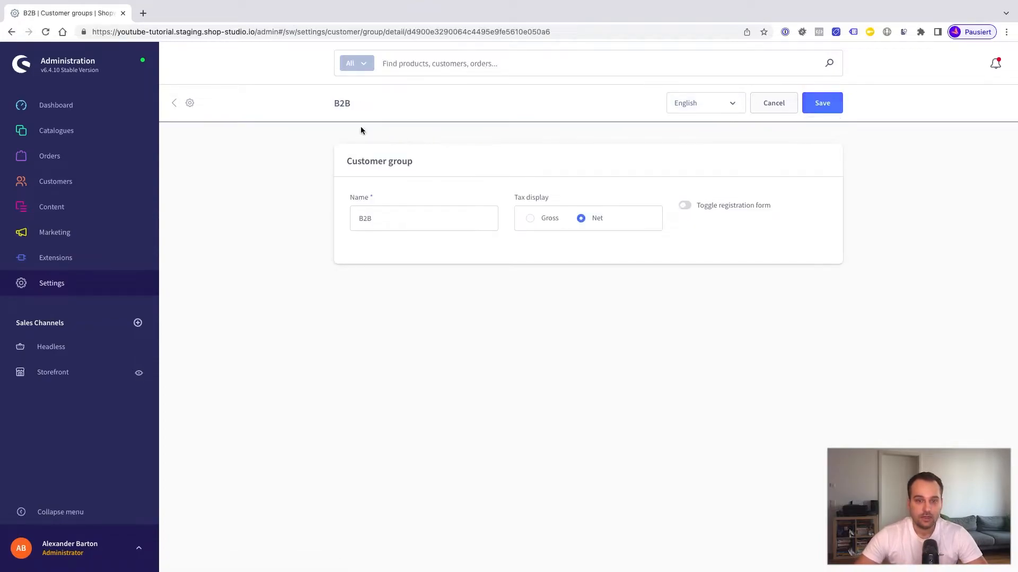
{"action": "left_click", "coordinate": [173, 104]}
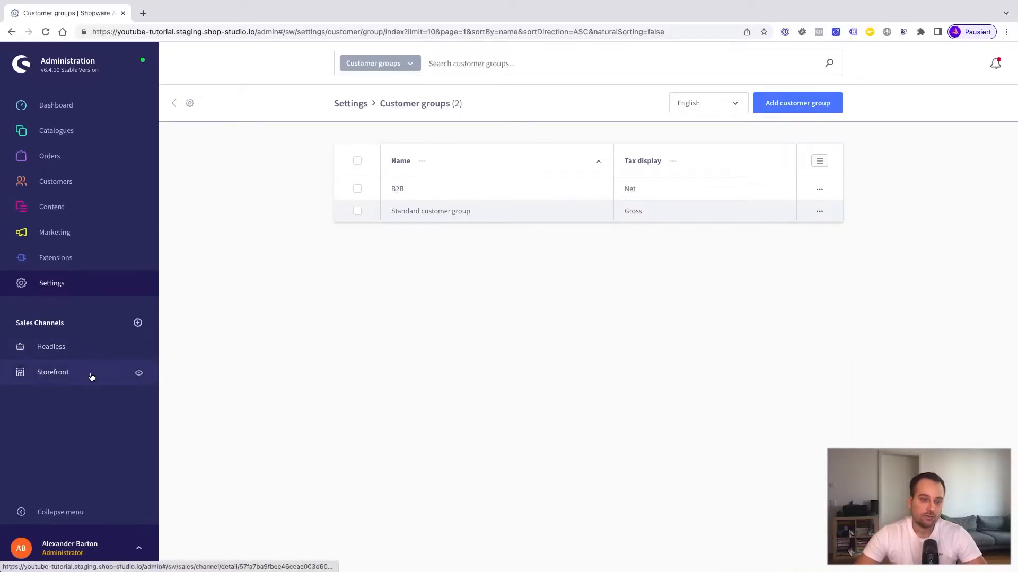
Switch the Storefront sales channel's customer group to B2B and back to Standard customer group.
{"action": "left_click", "coordinate": [91, 376]}
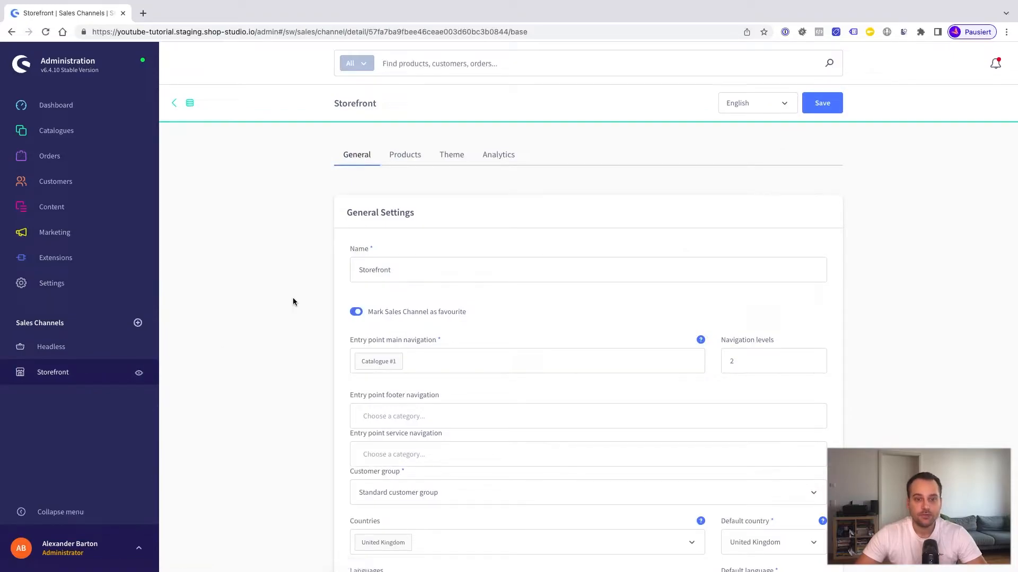
{"action": "scroll", "coordinate": [292, 301], "scroll_direction": "down", "scroll_amount": 3}
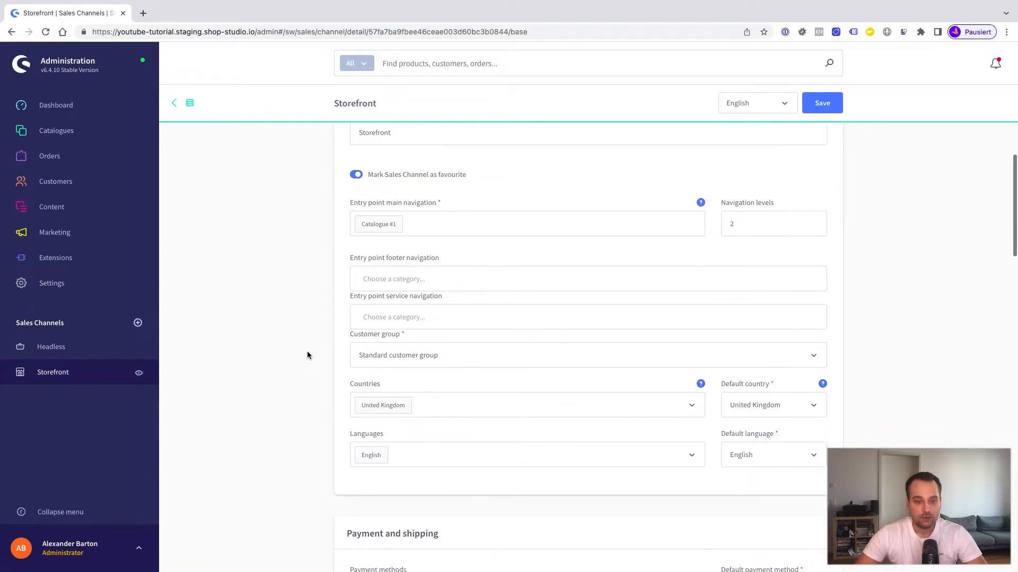
{"action": "scroll", "coordinate": [307, 355], "scroll_direction": "down", "scroll_amount": 1}
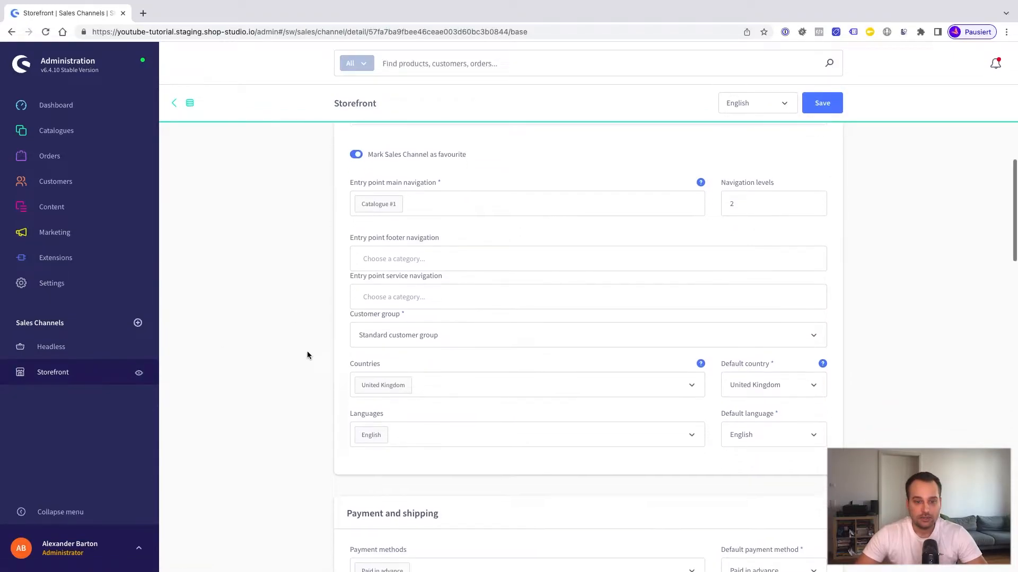
{"action": "left_click", "coordinate": [372, 326]}
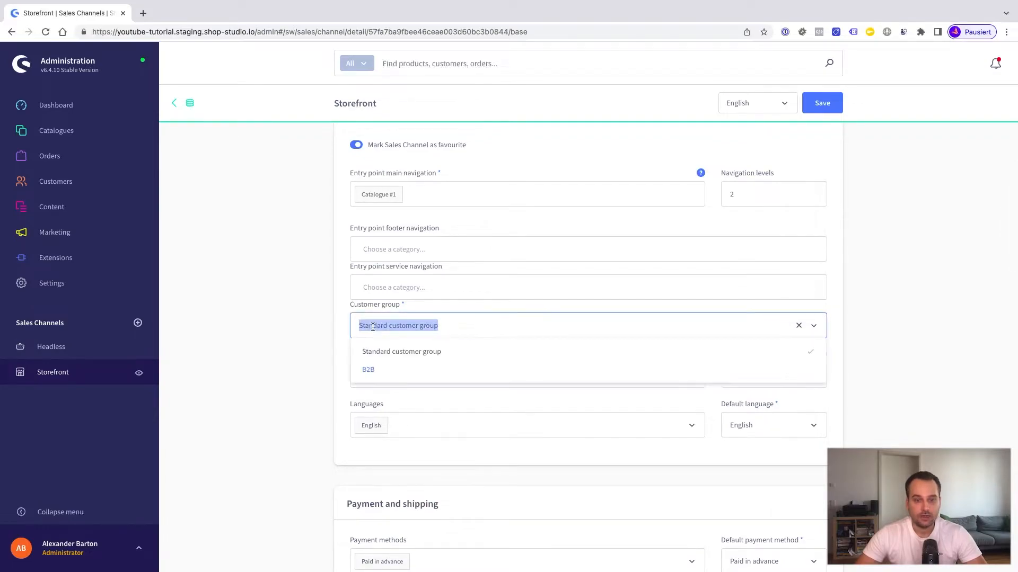
{"action": "left_click", "coordinate": [381, 370]}
{"action": "left_click", "coordinate": [395, 327]}
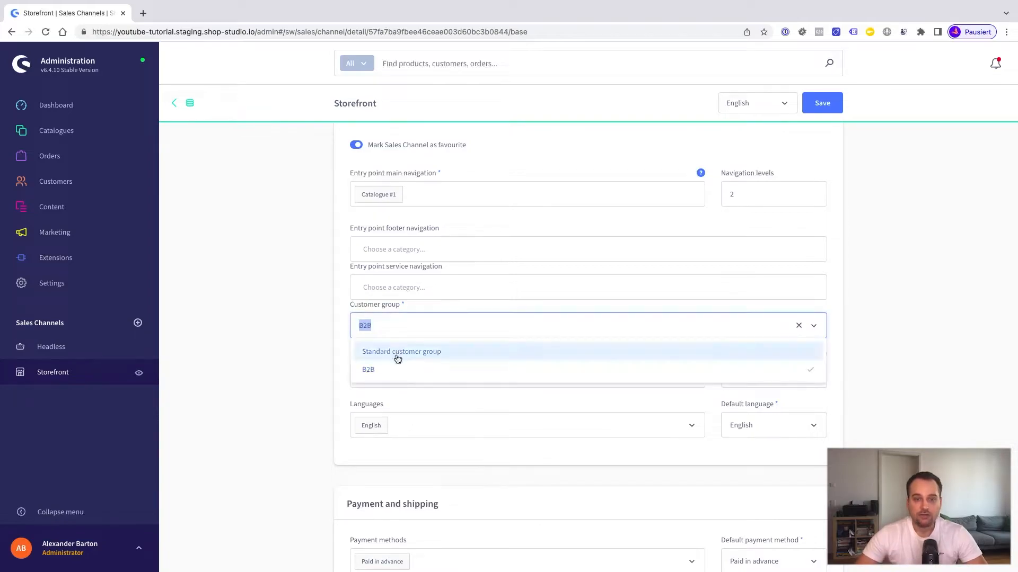
{"action": "left_click", "coordinate": [397, 352]}
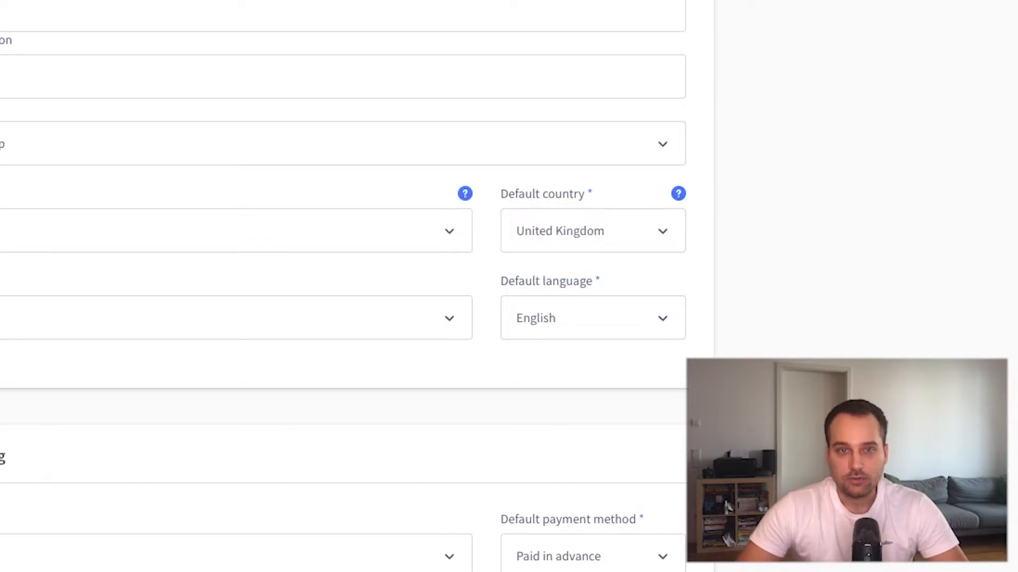
Add an advanced pricing rule to the product "Main product" using the conditional rule "Is standard customer group", and save the product.
{"action": "mouse_move", "coordinate": [87, 131]}
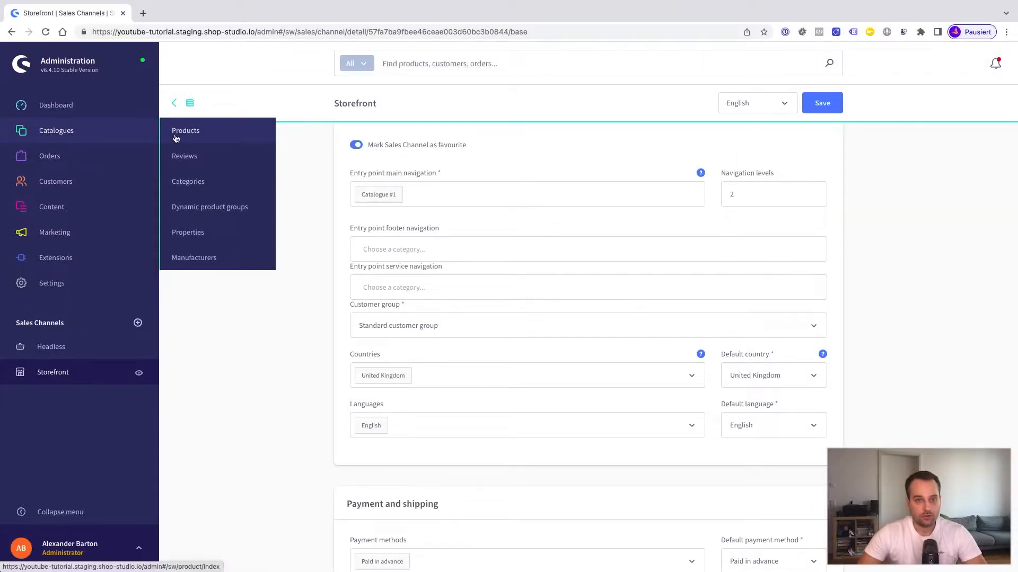
{"action": "left_click", "coordinate": [175, 134]}
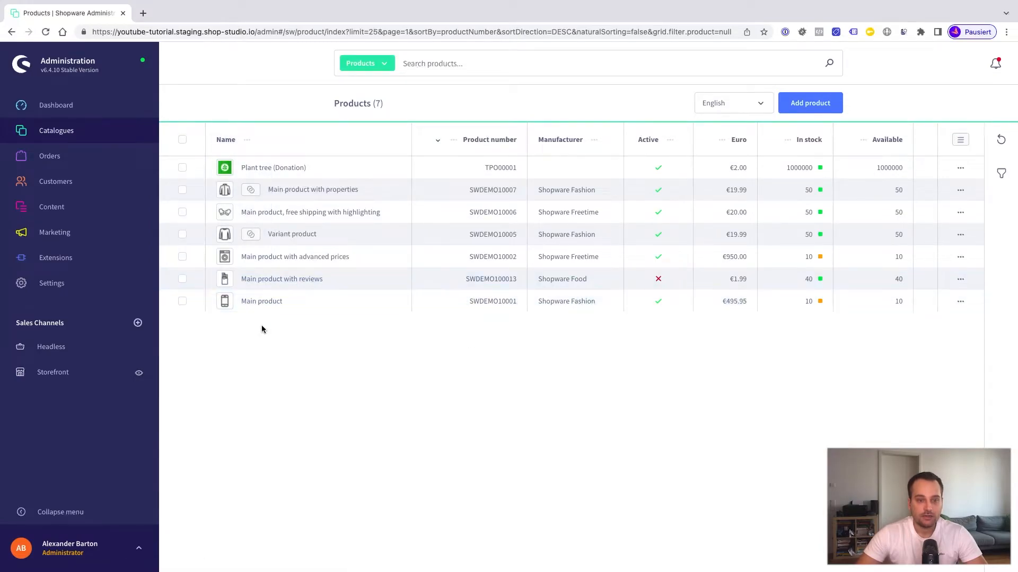
{"action": "left_click", "coordinate": [262, 302]}
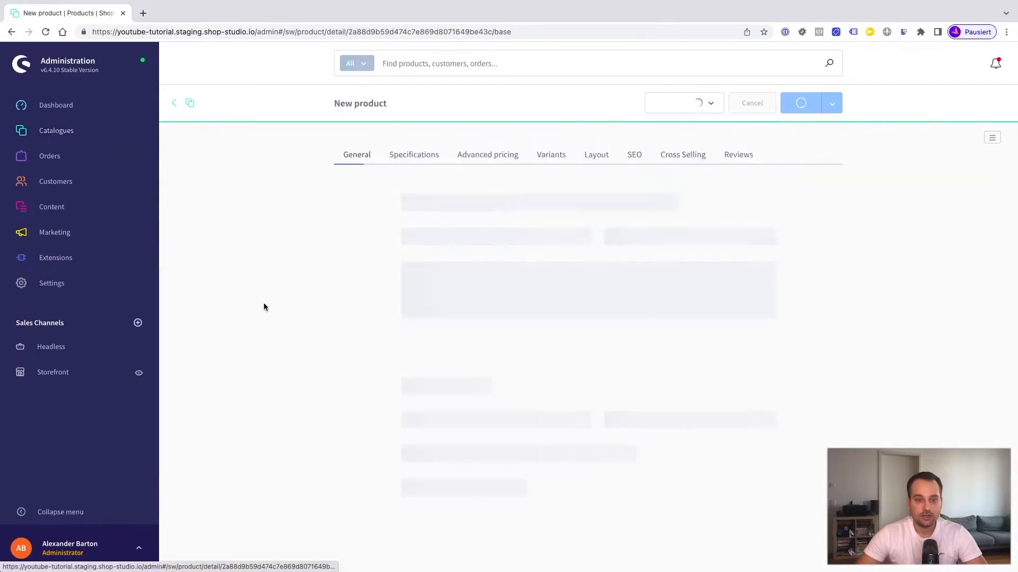
{"action": "scroll", "coordinate": [416, 401], "scroll_direction": "down", "scroll_amount": 5}
{"action": "scroll", "coordinate": [415, 398], "scroll_direction": "down", "scroll_amount": 4}
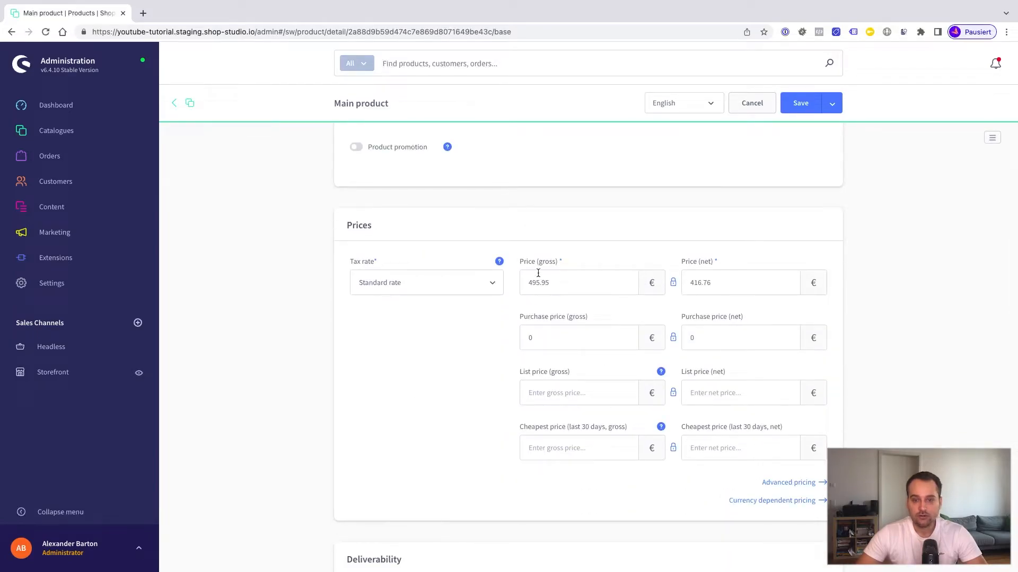
{"action": "scroll", "coordinate": [650, 349], "scroll_direction": "down", "scroll_amount": 3}
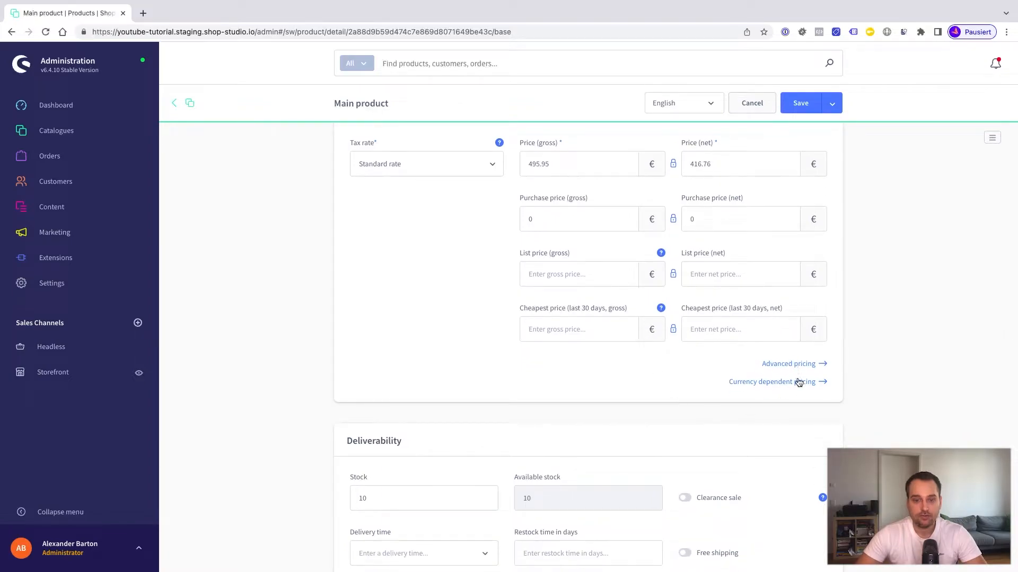
{"action": "left_click", "coordinate": [792, 364]}
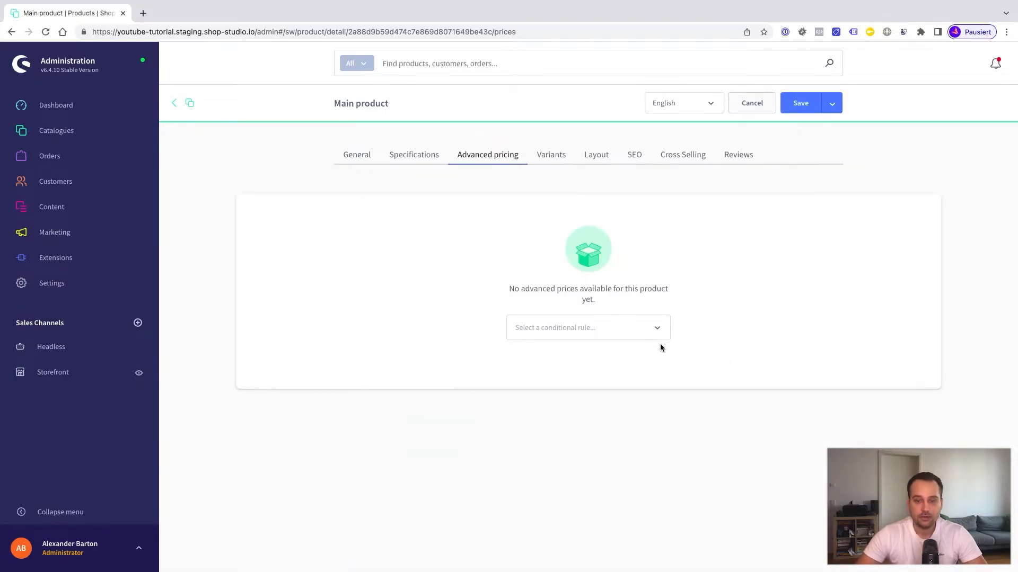
{"action": "left_click", "coordinate": [641, 329]}
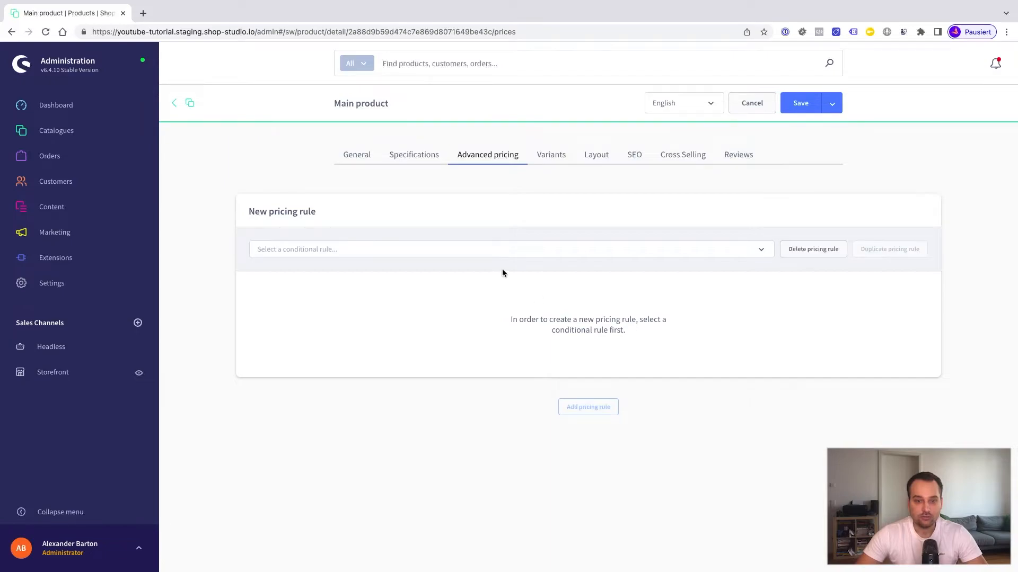
{"action": "left_click", "coordinate": [491, 250]}
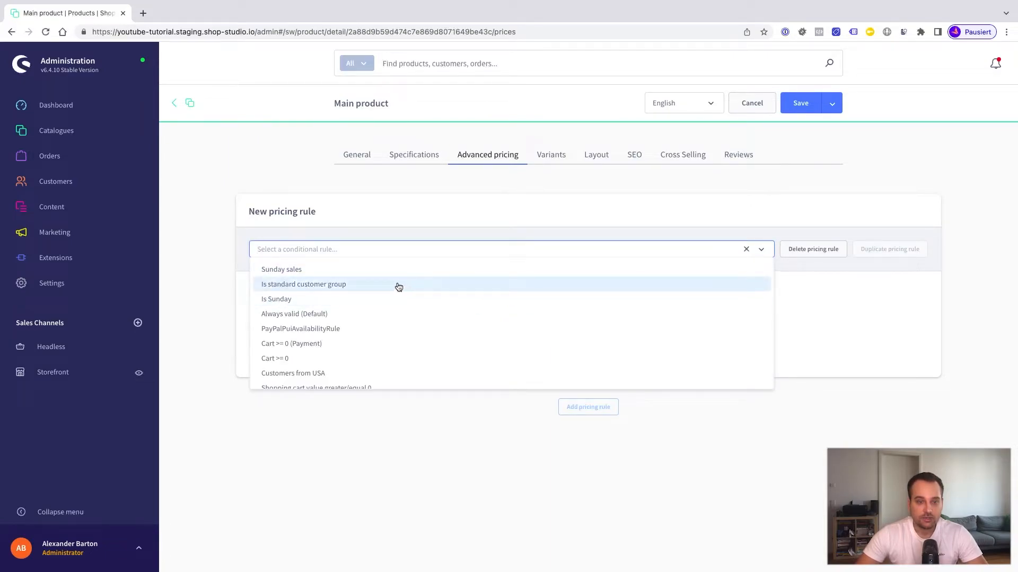
{"action": "left_click", "coordinate": [375, 288]}
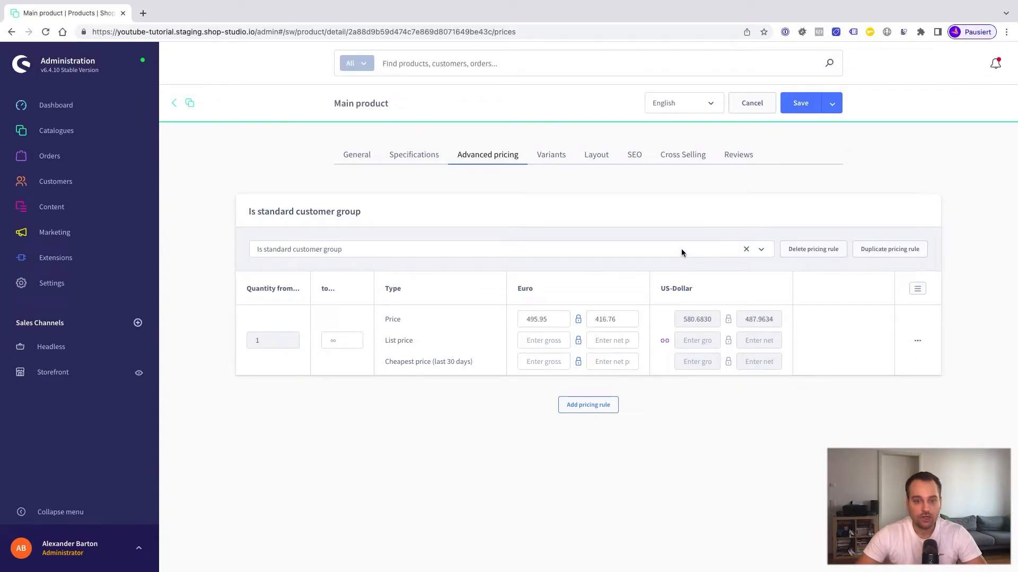
{"action": "left_click", "coordinate": [799, 109]}
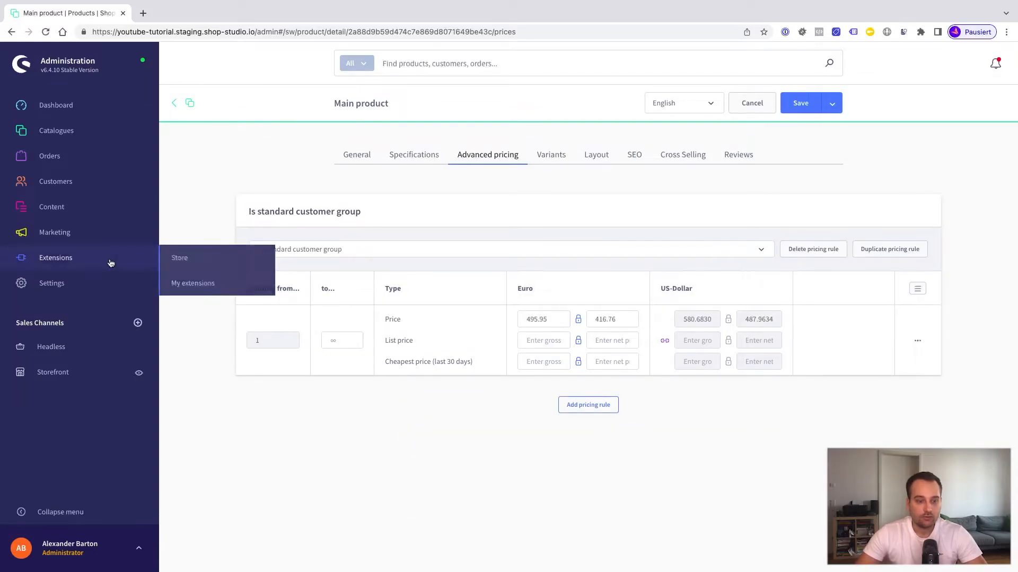
Start a new rule in the Rule builder, named "Is B2B customer group" with priority 10.
{"action": "left_click", "coordinate": [84, 289]}
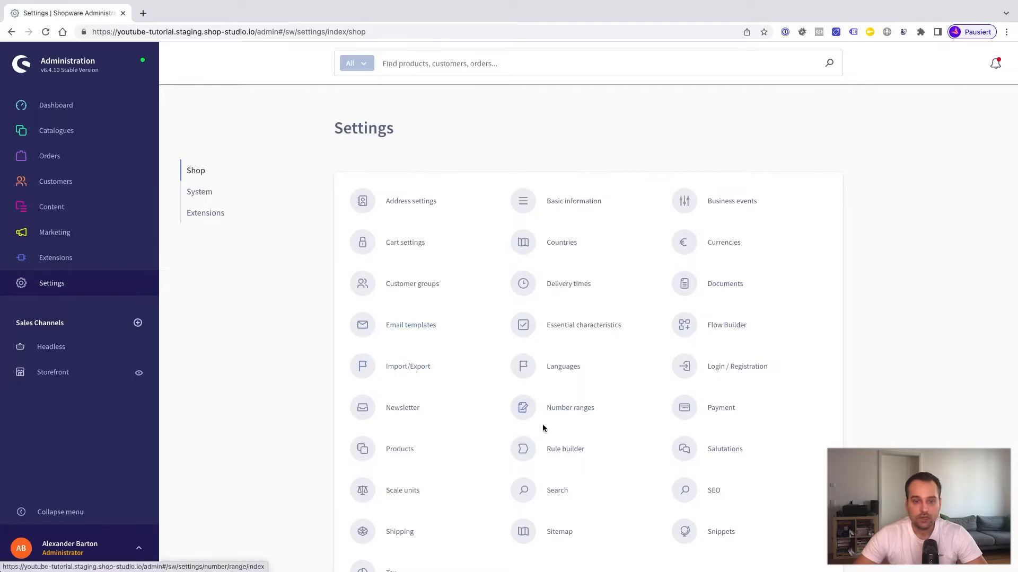
{"action": "left_click", "coordinate": [554, 452]}
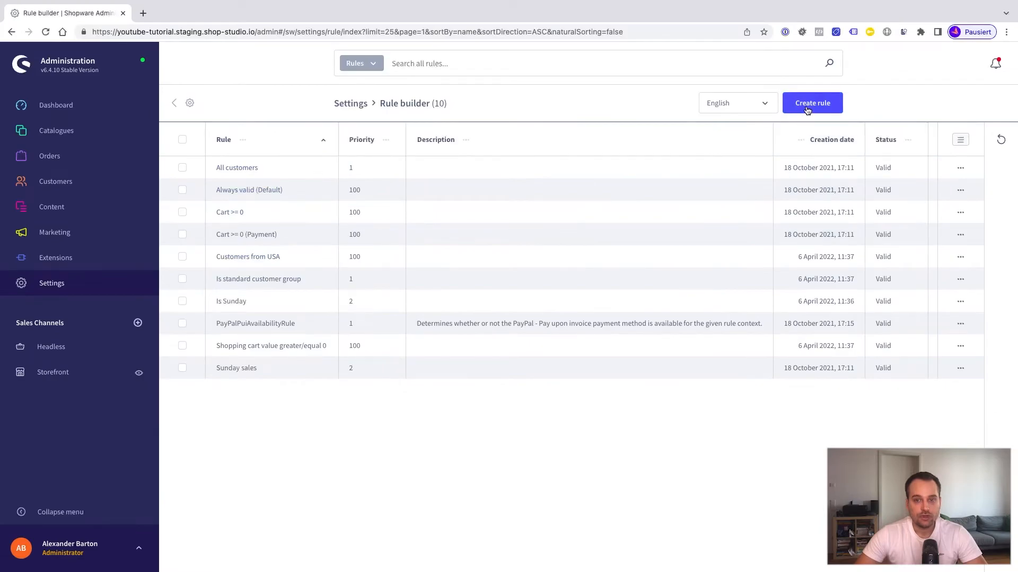
{"action": "left_click", "coordinate": [806, 109]}
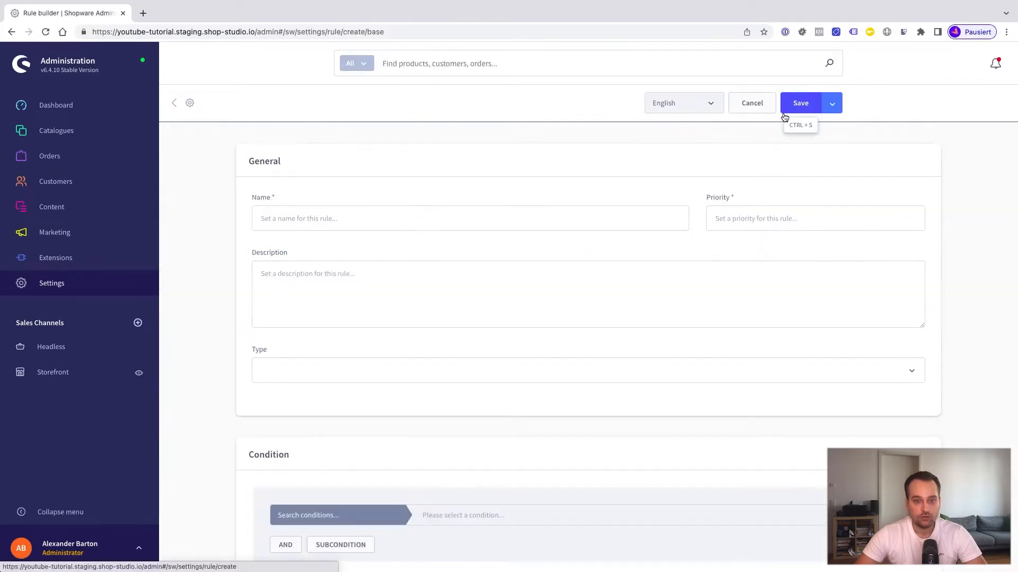
{"action": "left_click", "coordinate": [363, 214]}
{"action": "type", "text": "I"}
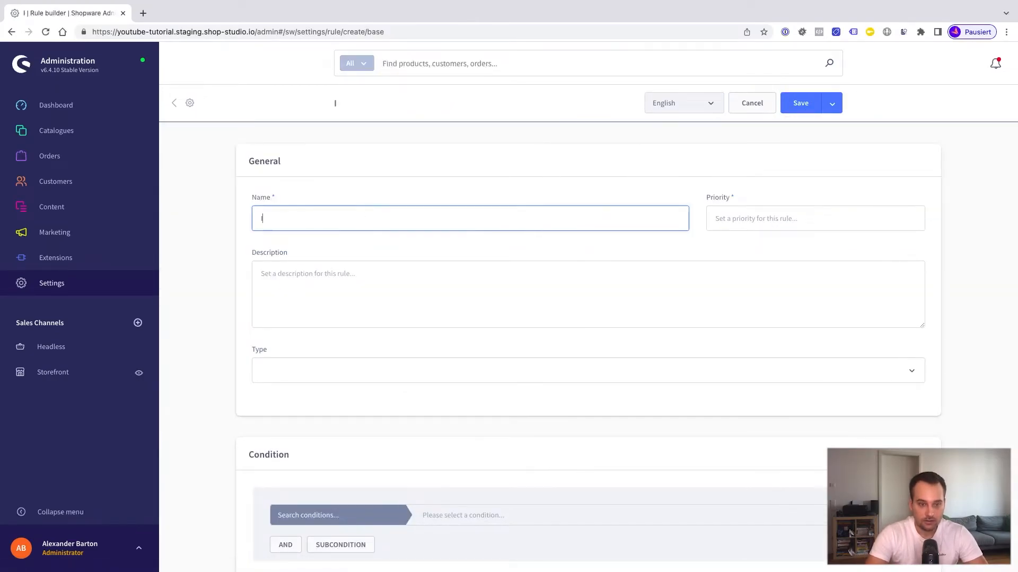
{"action": "type", "text": "s B"}
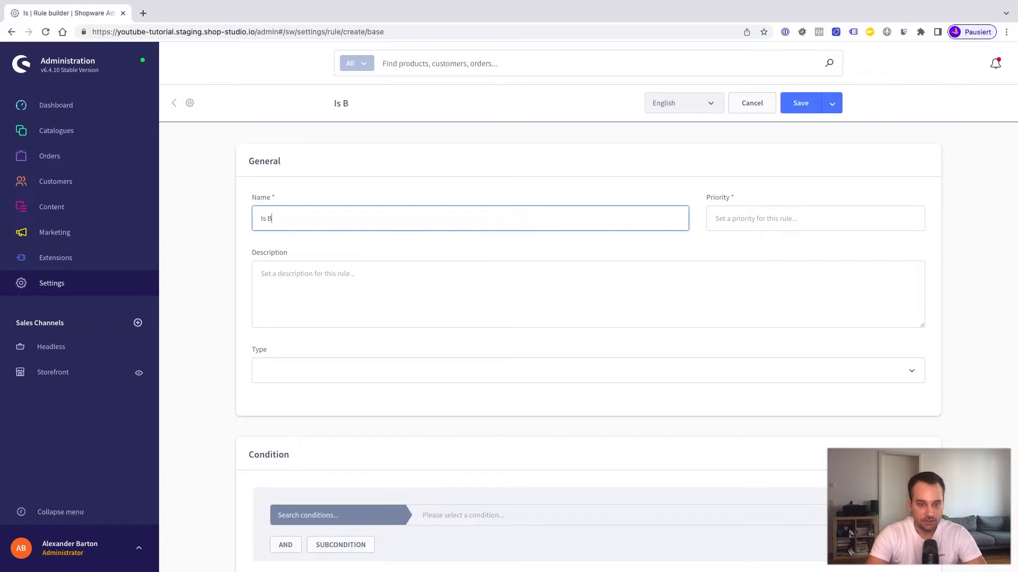
{"action": "type", "text": "2B customer group"}
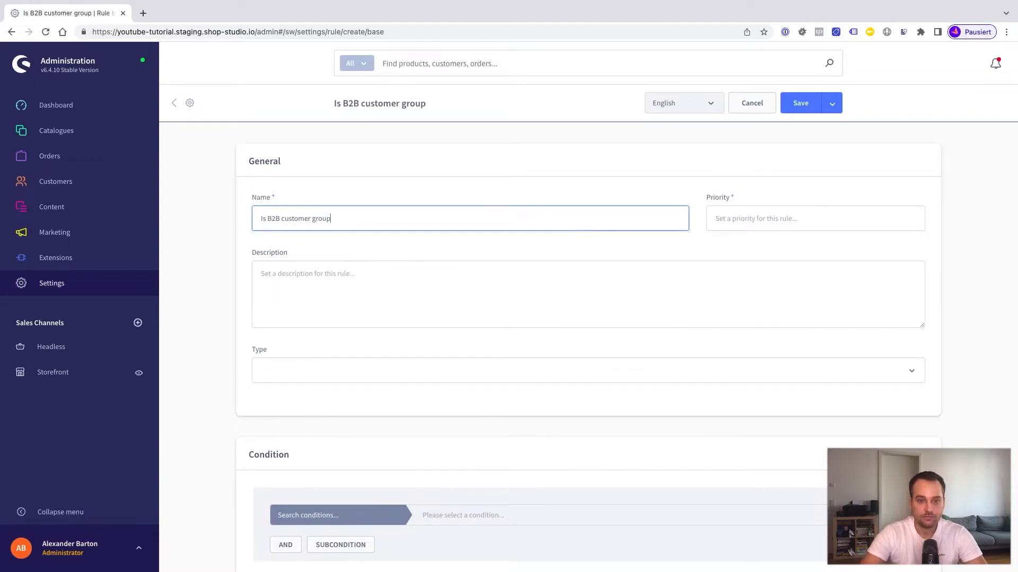
{"action": "key", "text": "Tab"}
{"action": "type", "text": "10"}
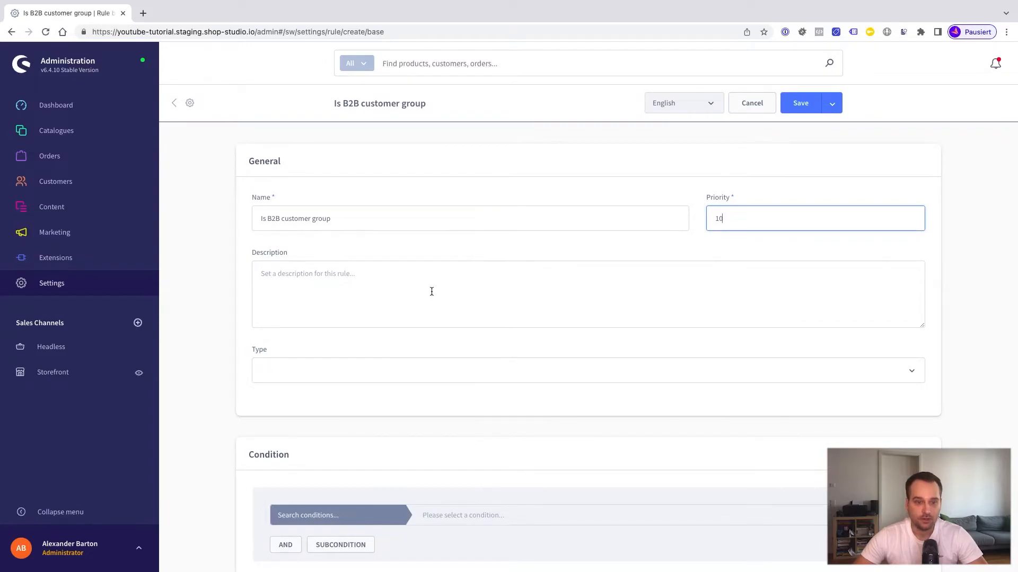
Set the type of the "Is B2B customer group" rule to Price.
{"action": "scroll", "coordinate": [397, 338], "scroll_direction": "down", "scroll_amount": 1}
{"action": "left_click", "coordinate": [322, 313]}
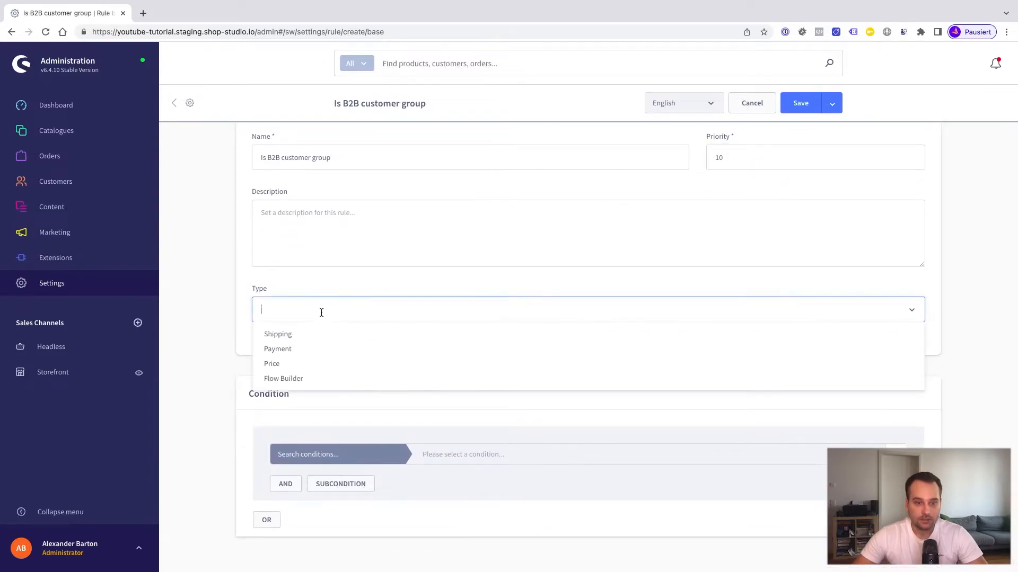
{"action": "left_click", "coordinate": [314, 370]}
{"action": "left_click", "coordinate": [195, 402]}
Add the condition "Customer group is one of B2B" to the rule and save it.
{"action": "left_click", "coordinate": [297, 447]}
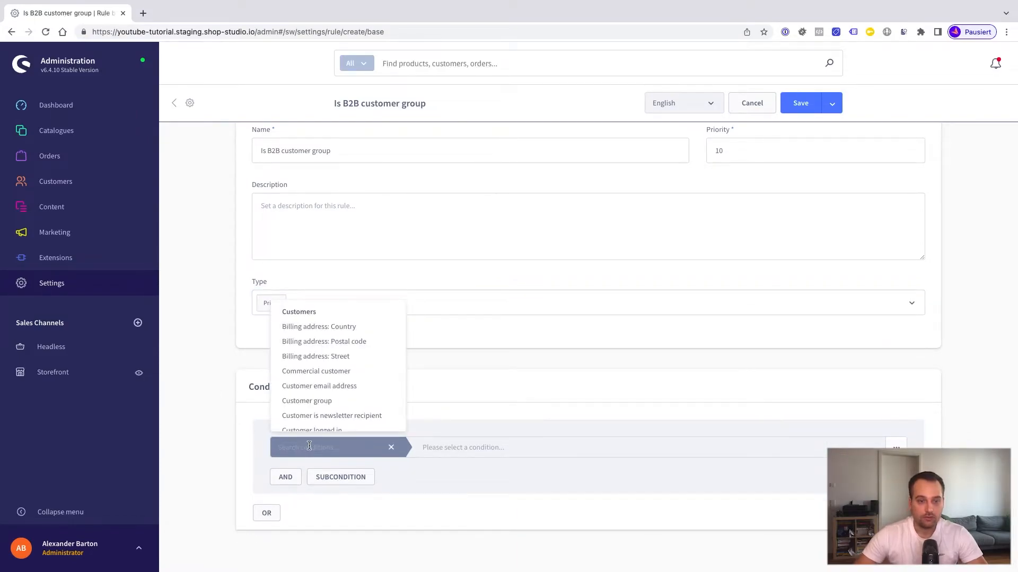
{"action": "left_click", "coordinate": [337, 402]}
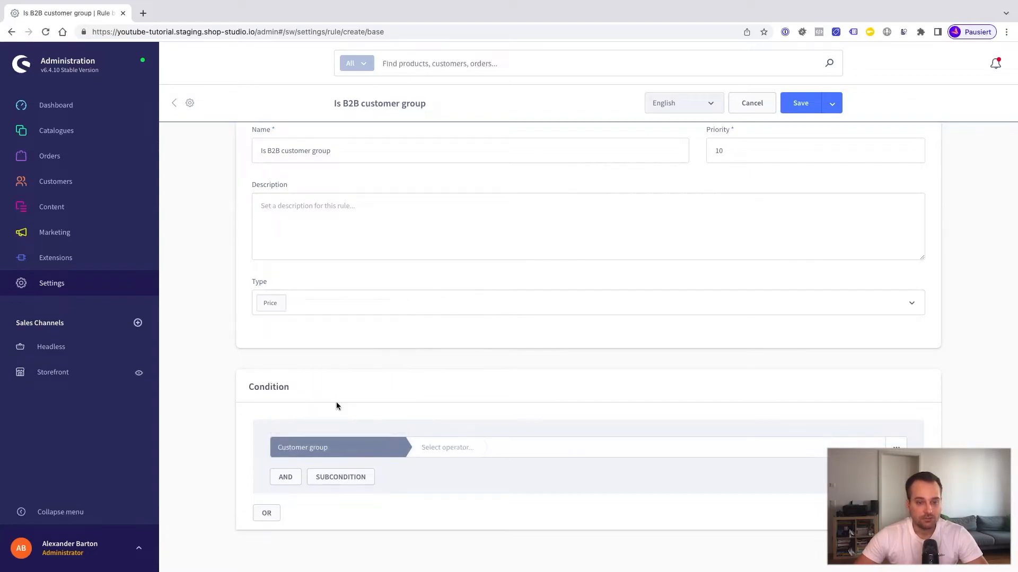
{"action": "left_click", "coordinate": [448, 449]}
{"action": "left_click", "coordinate": [447, 470]}
{"action": "left_click", "coordinate": [541, 454]}
{"action": "left_click", "coordinate": [518, 420]}
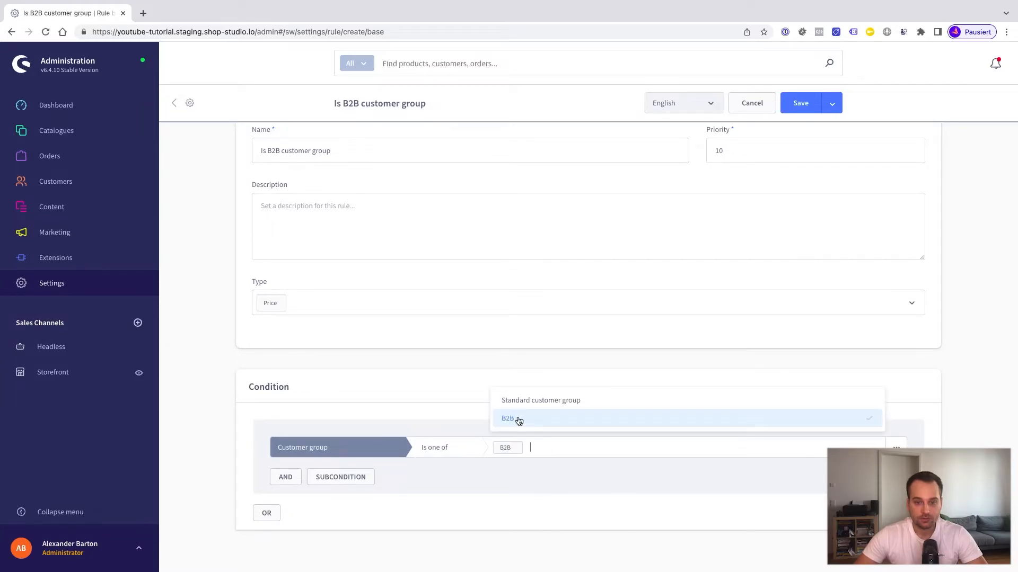
{"action": "left_click", "coordinate": [654, 505]}
{"action": "left_click", "coordinate": [801, 103]}
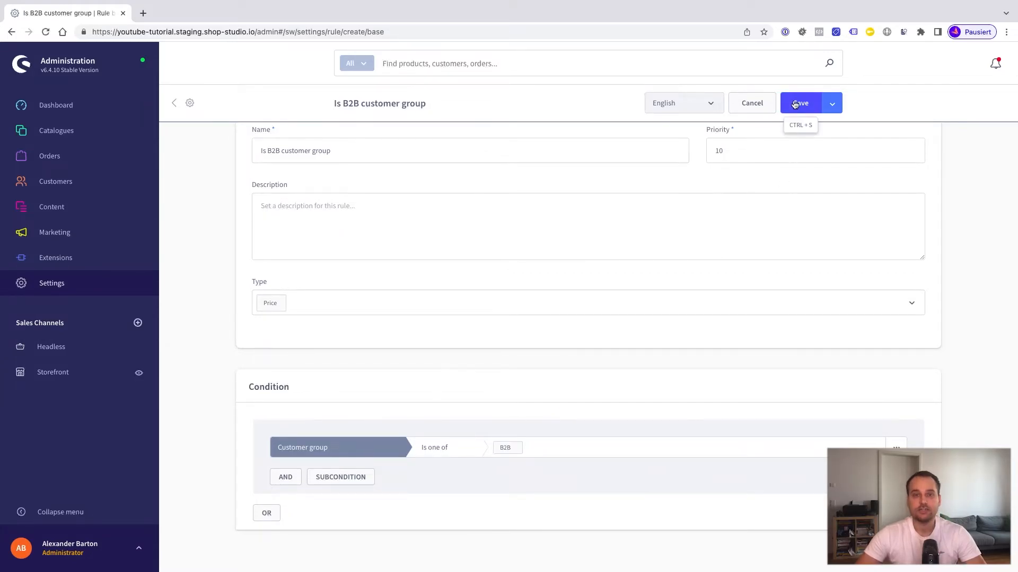
Add a second advanced pricing rule to the product "Main product" using the conditional rule "Is B2B customer group".
{"action": "mouse_move", "coordinate": [114, 133]}
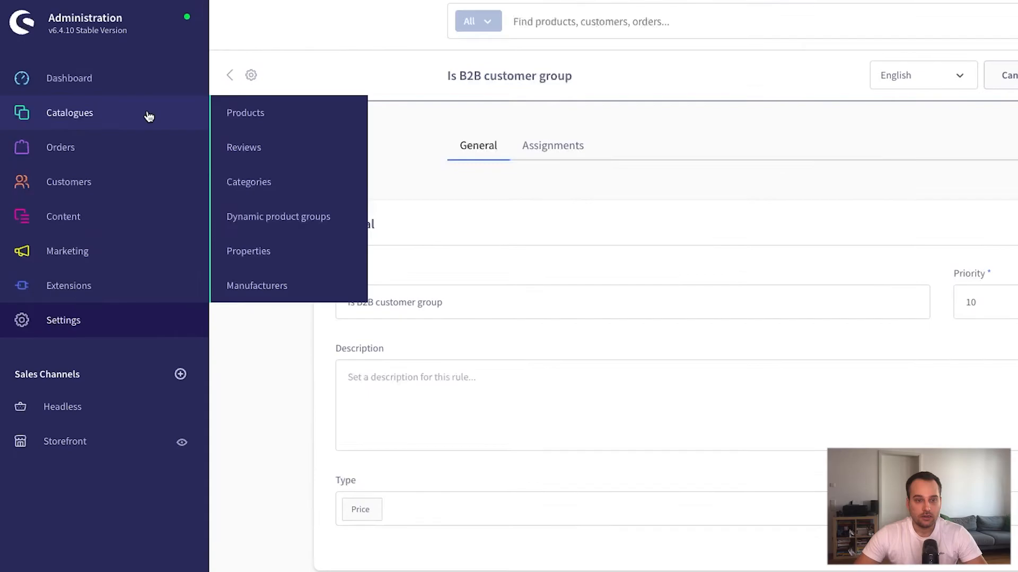
{"action": "left_click", "coordinate": [281, 113]}
{"action": "left_click", "coordinate": [339, 350]}
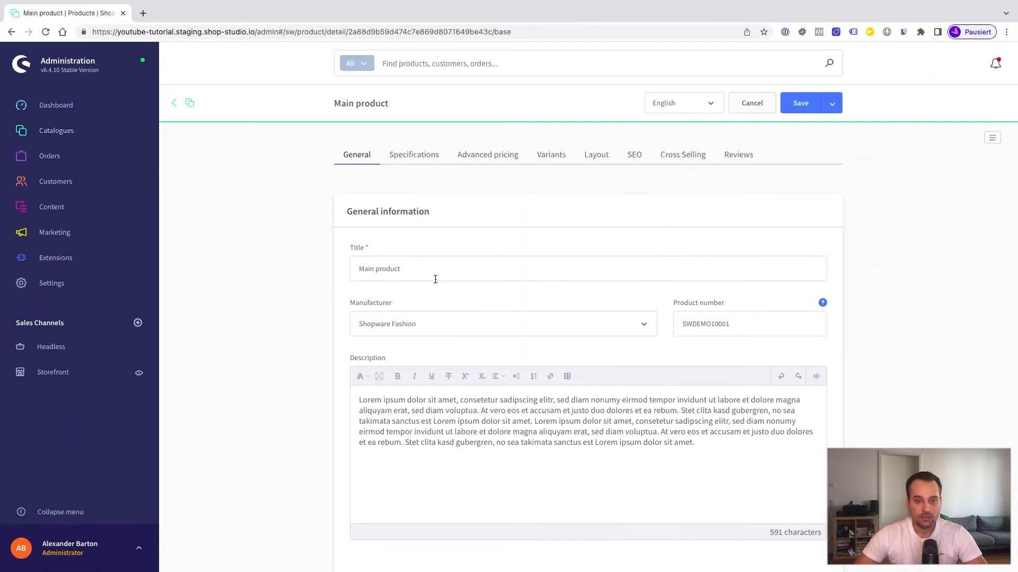
{"action": "left_click", "coordinate": [483, 154]}
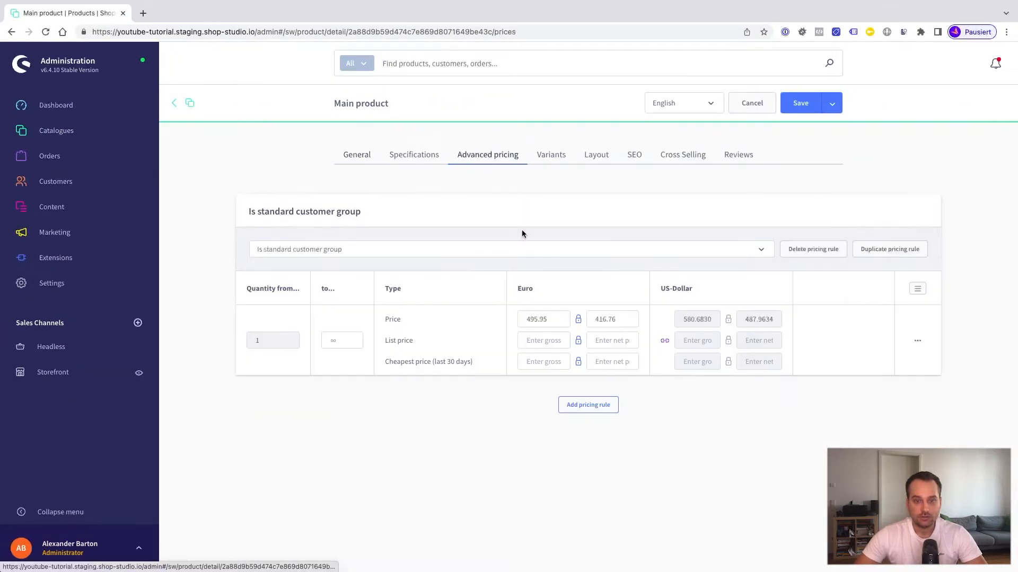
{"action": "left_click", "coordinate": [578, 410]}
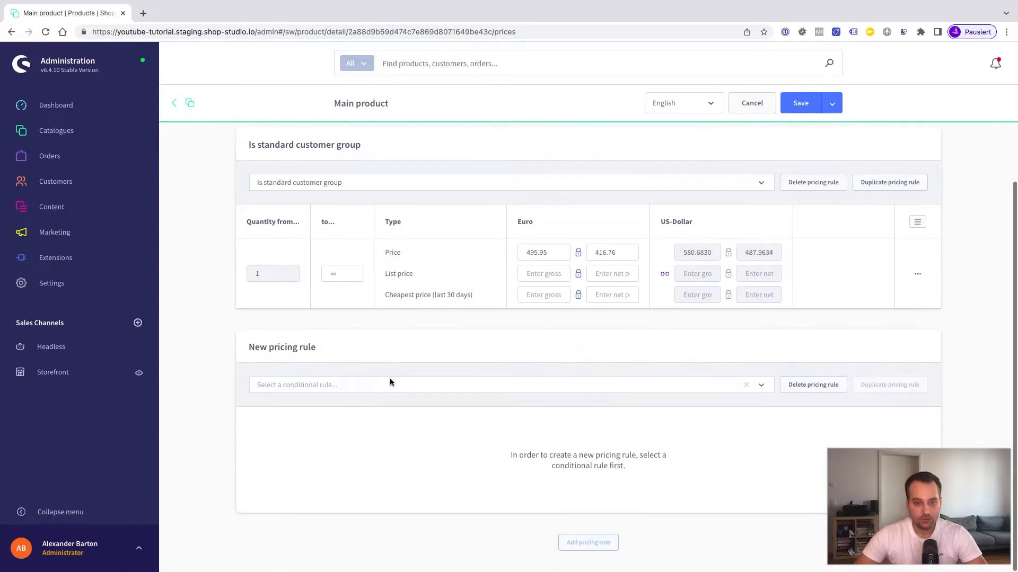
{"action": "left_click", "coordinate": [337, 384]}
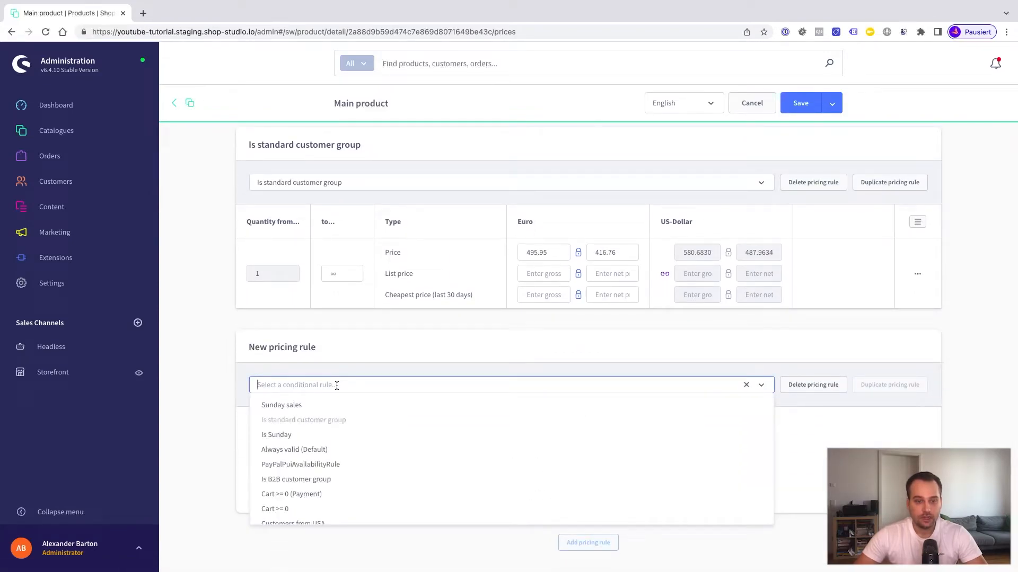
{"action": "left_click", "coordinate": [321, 483]}
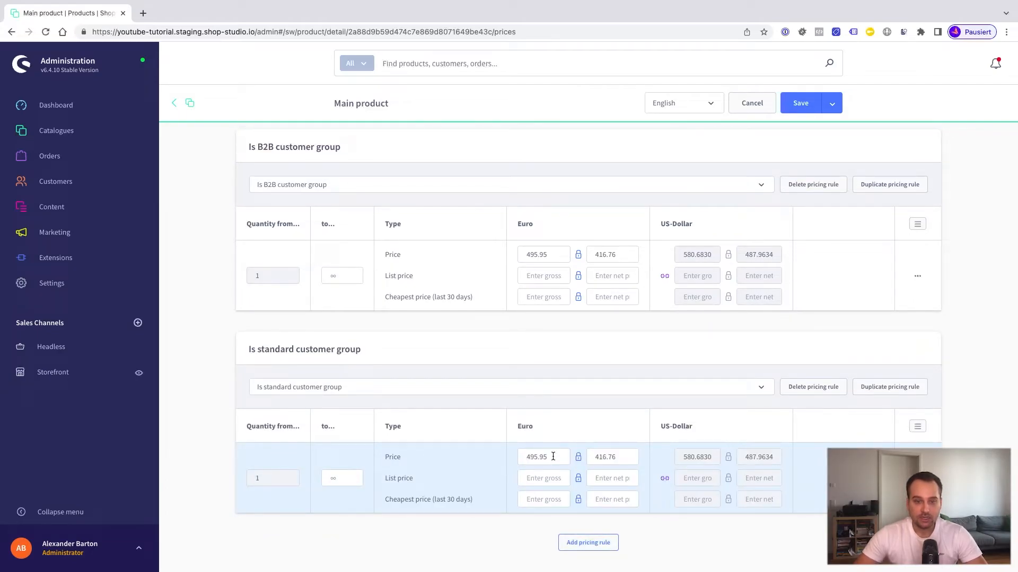
Set the gross Euro price under "Is standard customer group" to 300 and save the product.
{"action": "left_click_drag", "start_coordinate": [553, 457], "coordinate": [514, 459]}
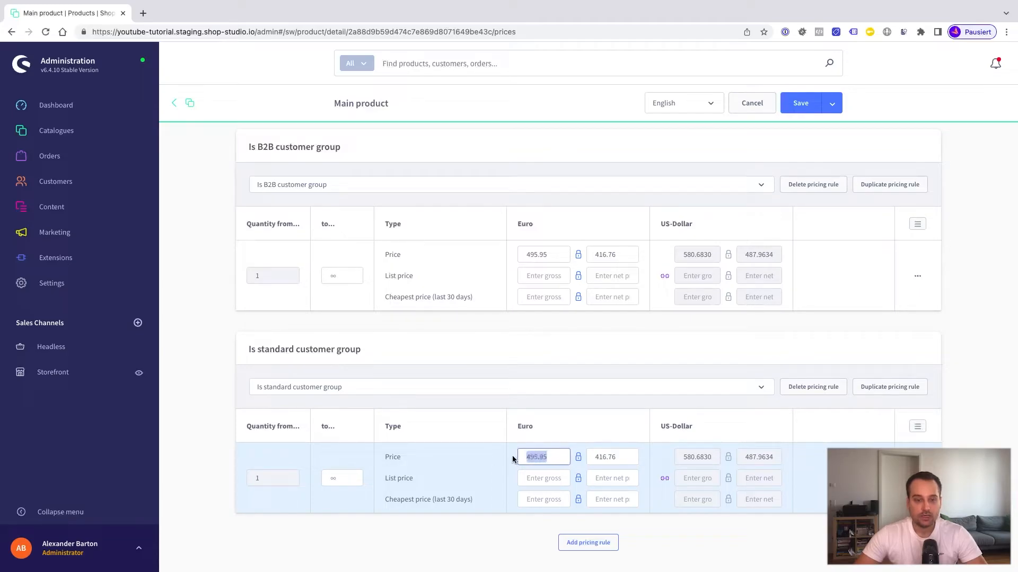
{"action": "type", "text": "300"}
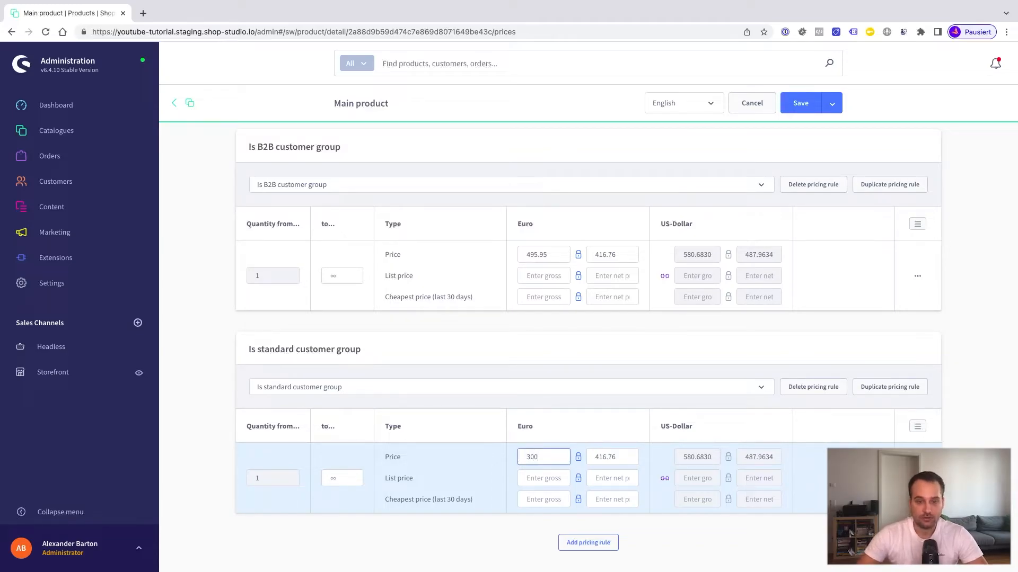
{"action": "key", "text": "ctrl+s"}
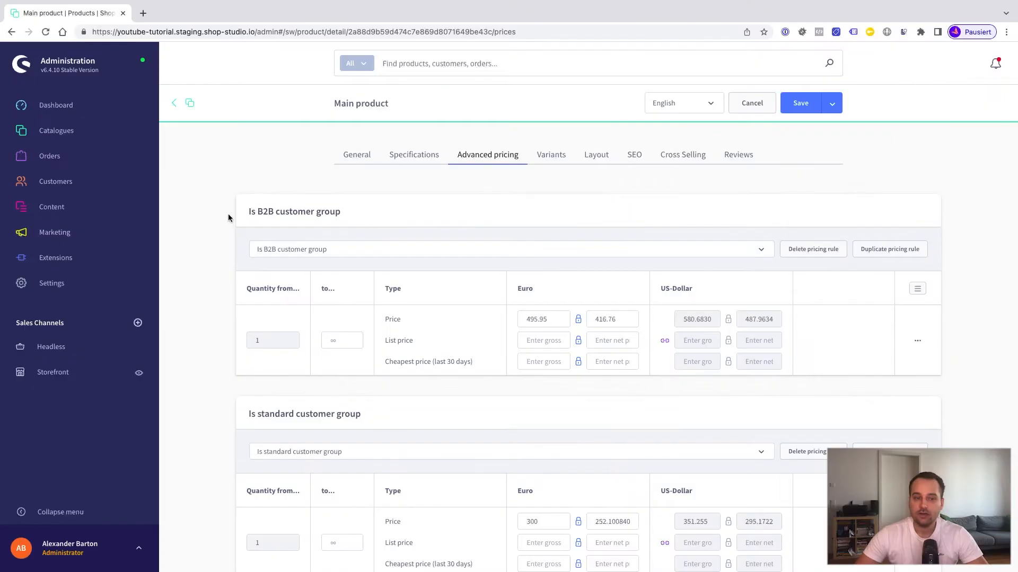
Open the B2B customer group in the shop settings and enable its registration form.
{"action": "left_click", "coordinate": [97, 284]}
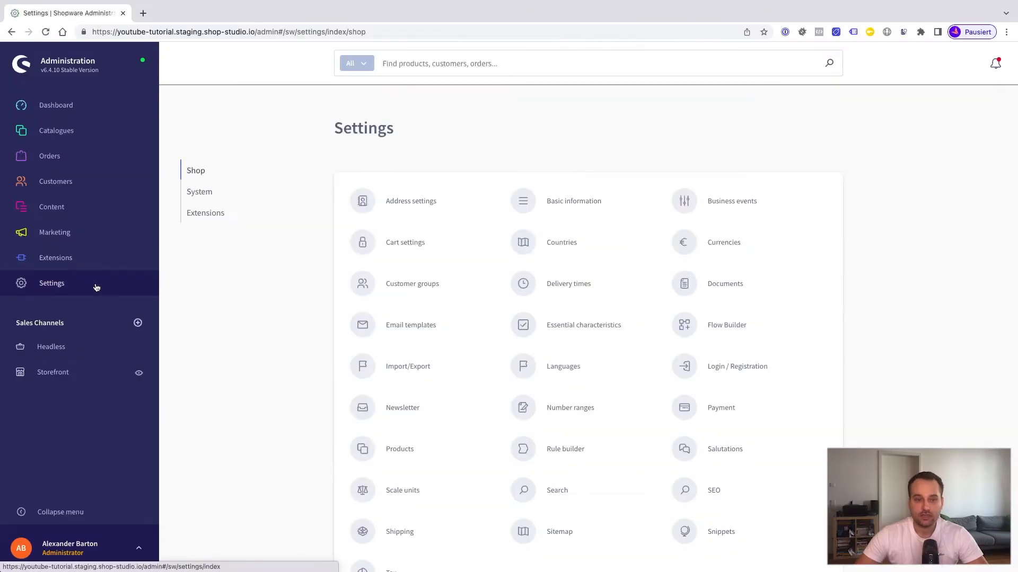
{"action": "left_click", "coordinate": [420, 284]}
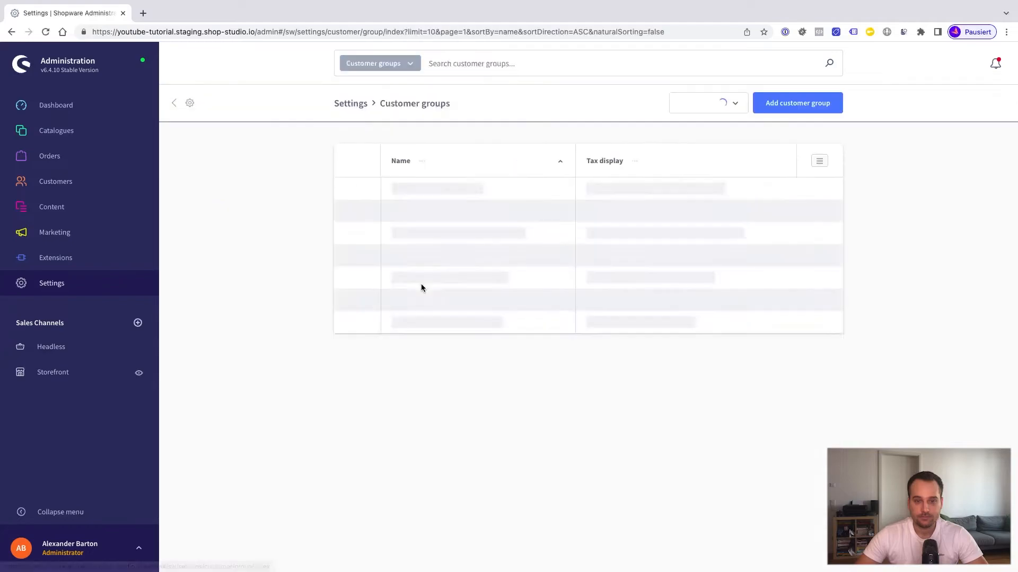
{"action": "left_click", "coordinate": [400, 192]}
{"action": "left_click", "coordinate": [684, 206]}
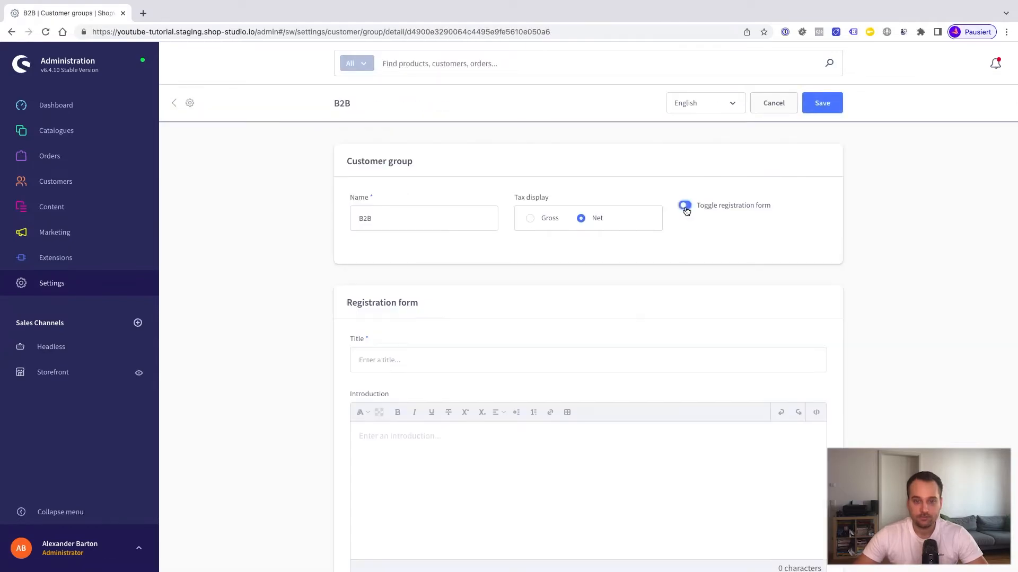
{"action": "scroll", "coordinate": [642, 328], "scroll_direction": "down", "scroll_amount": 1}
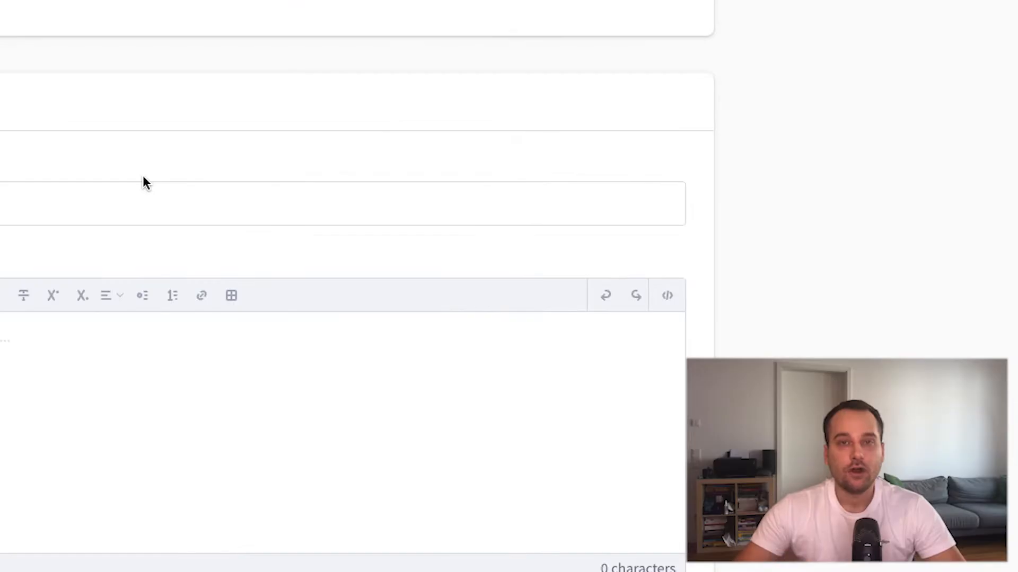
{"action": "scroll", "coordinate": [143, 178], "scroll_direction": "down", "scroll_amount": 6}
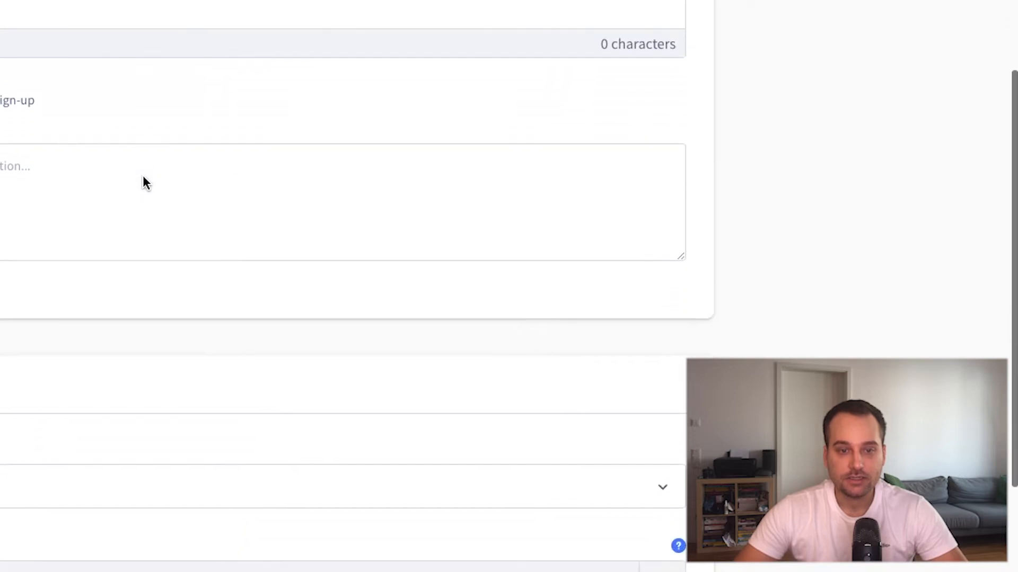
{"action": "scroll", "coordinate": [143, 177], "scroll_direction": "up", "scroll_amount": 6}
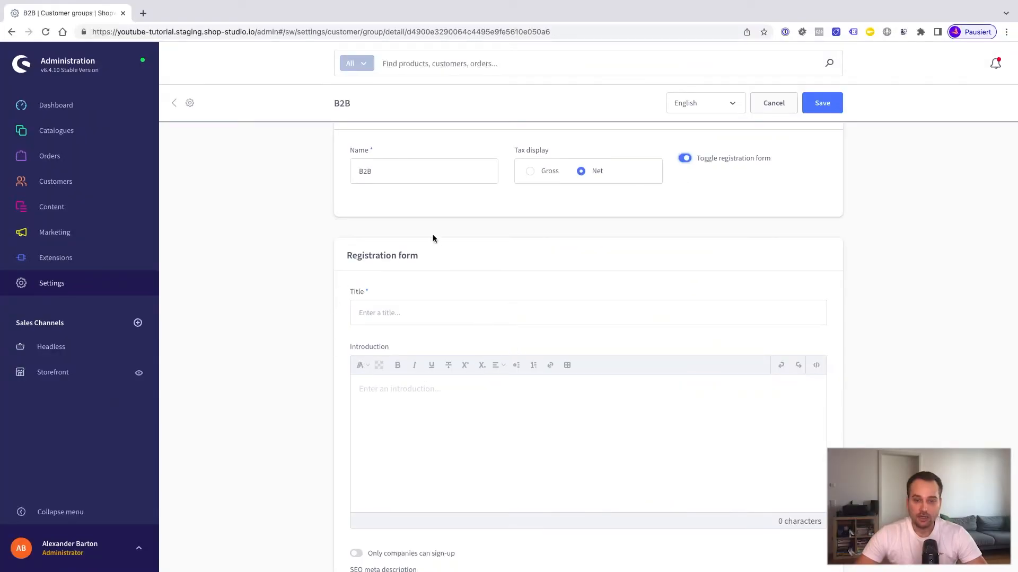
Title the registration form "B2B Registration" and enter "This is a test" as its introduction.
{"action": "left_click", "coordinate": [407, 312]}
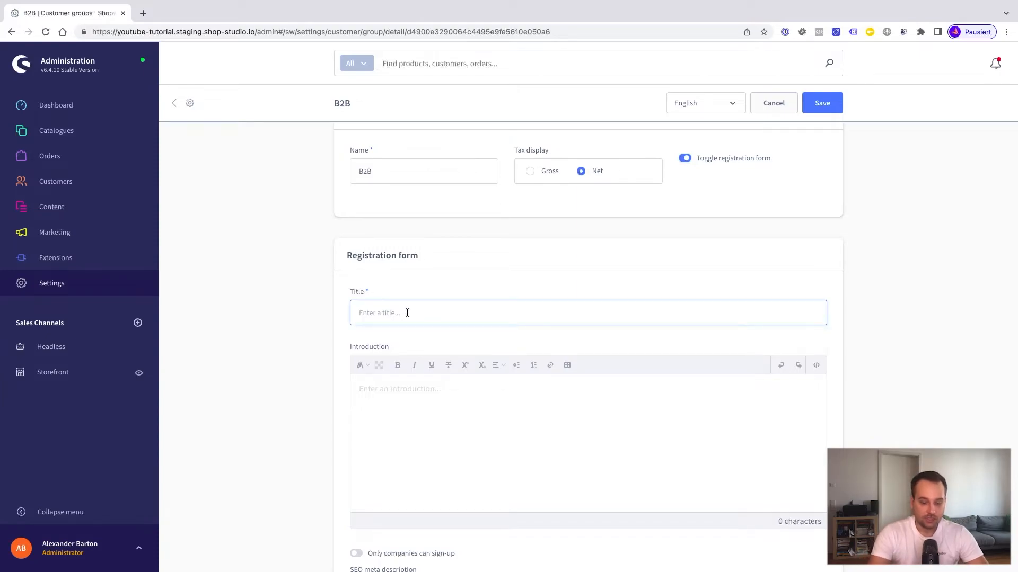
{"action": "type", "text": "B2B Regis"}
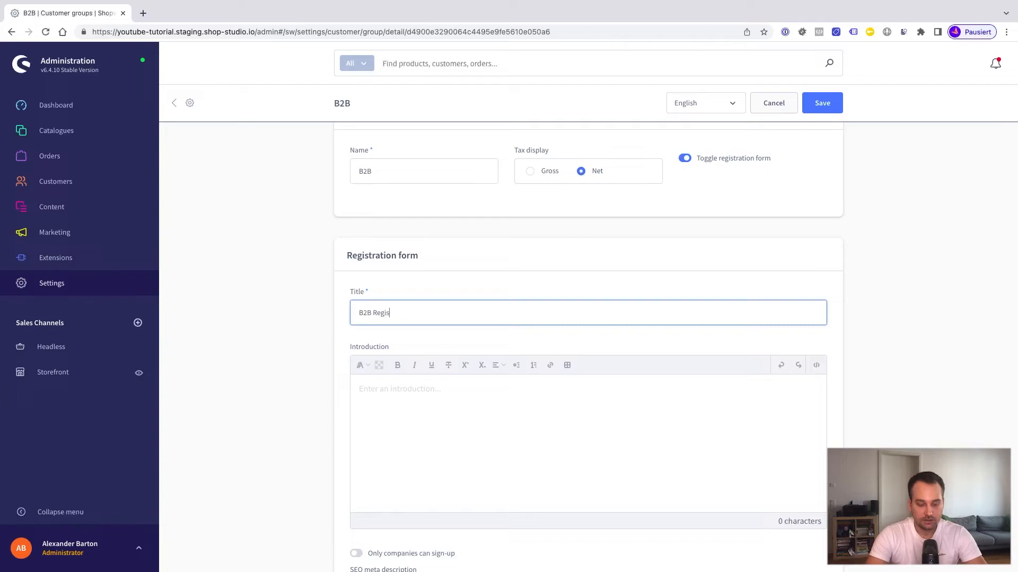
{"action": "type", "text": "tration"}
{"action": "scroll", "coordinate": [464, 341], "scroll_direction": "down", "scroll_amount": 2}
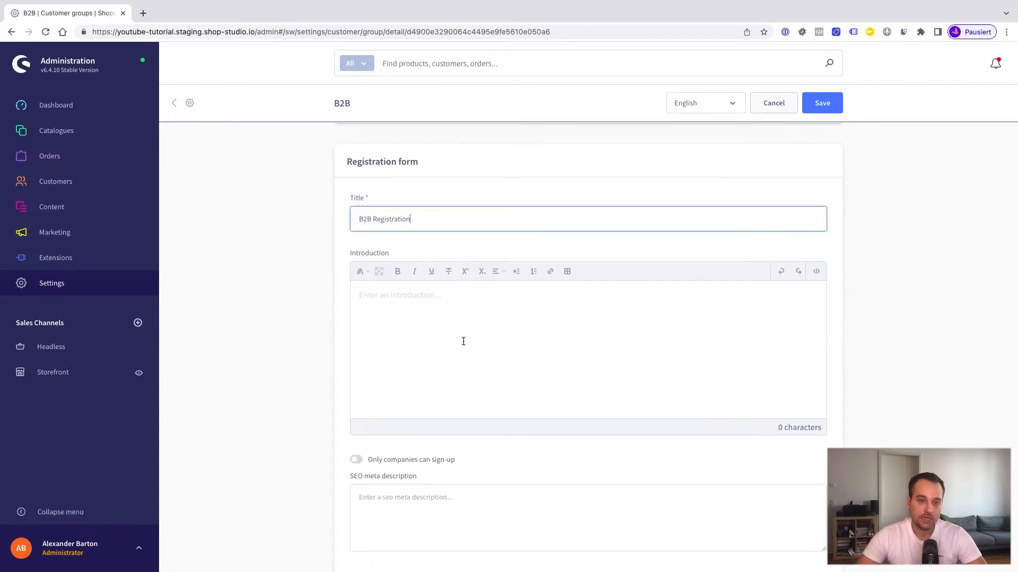
{"action": "left_click", "coordinate": [444, 311]}
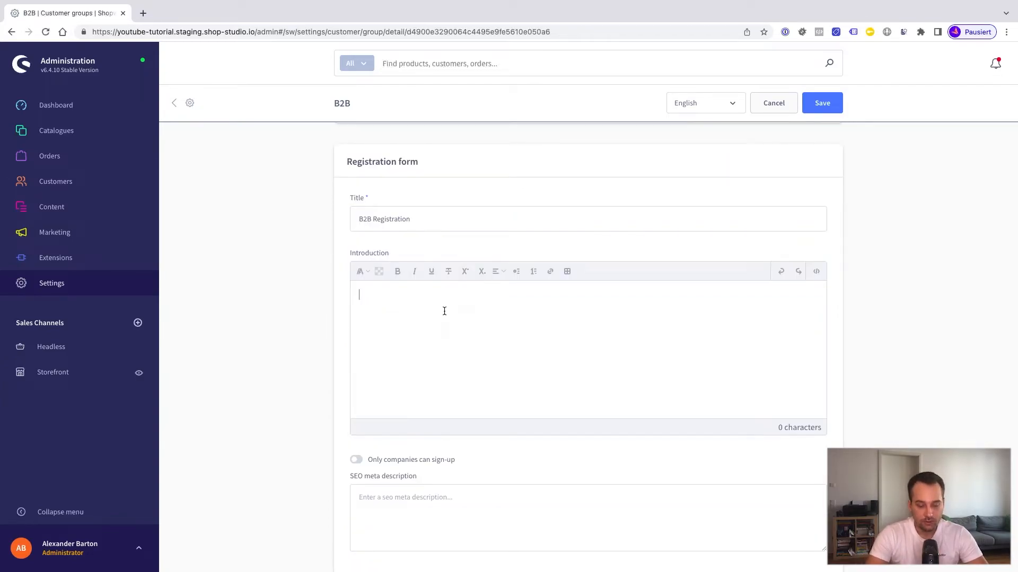
{"action": "type", "text": "Th"}
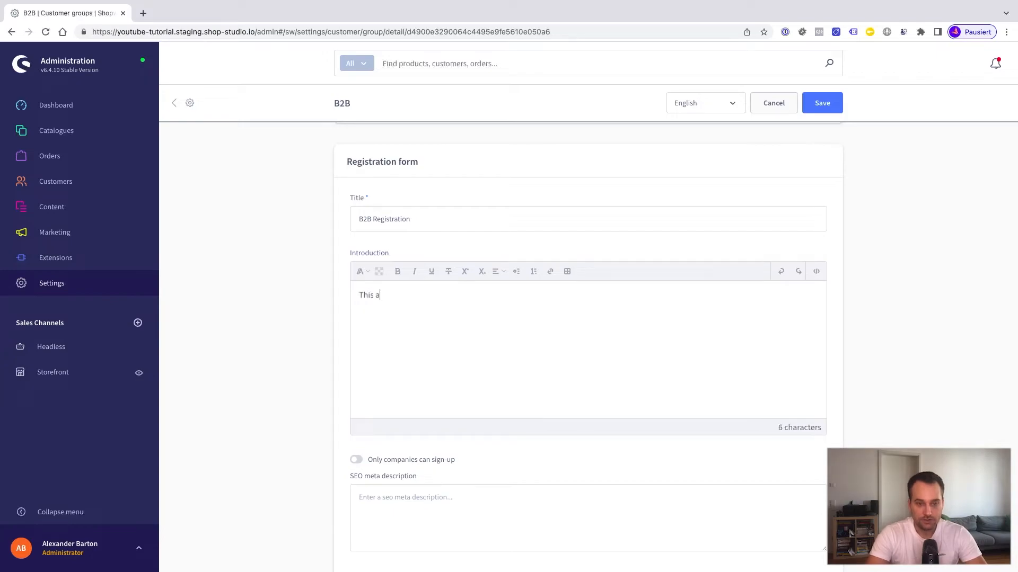
{"action": "type", "text": "is is a test"}
Allow only companies to sign up, assign the form to the Storefront sales channel, and save the customer group.
{"action": "scroll", "coordinate": [393, 393], "scroll_direction": "down", "scroll_amount": 2}
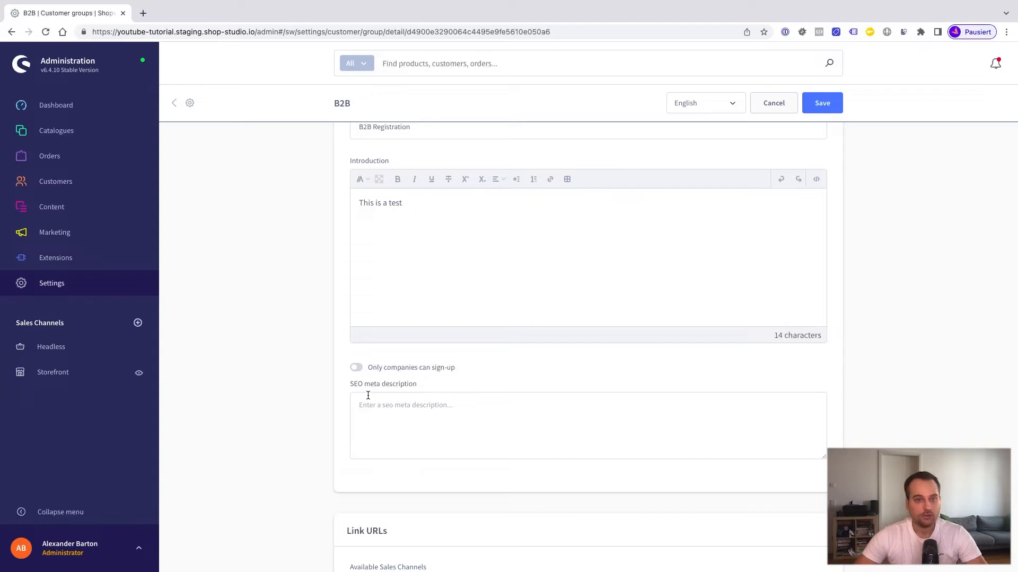
{"action": "left_click", "coordinate": [356, 367]}
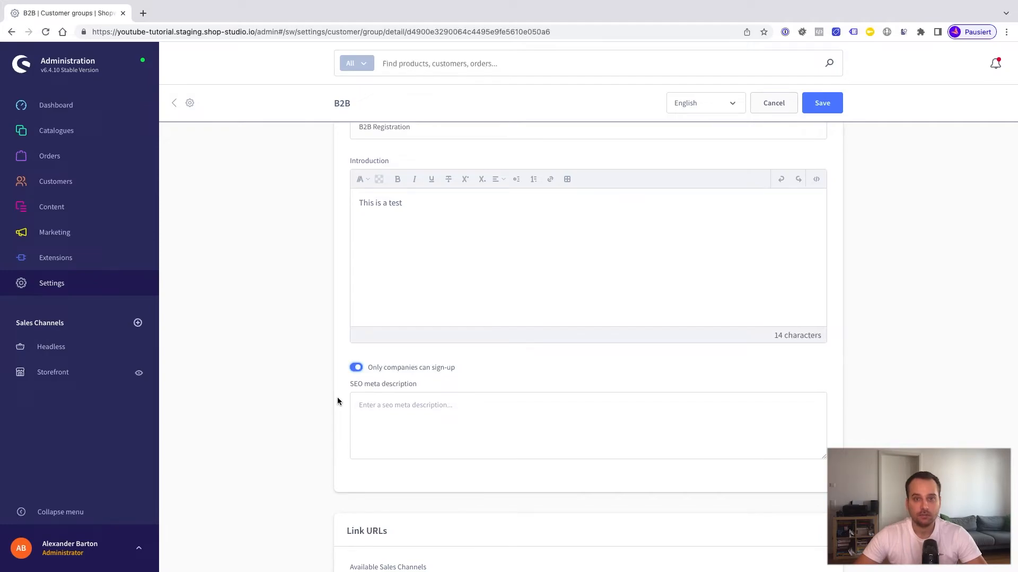
{"action": "scroll", "coordinate": [337, 397], "scroll_direction": "down", "scroll_amount": 2}
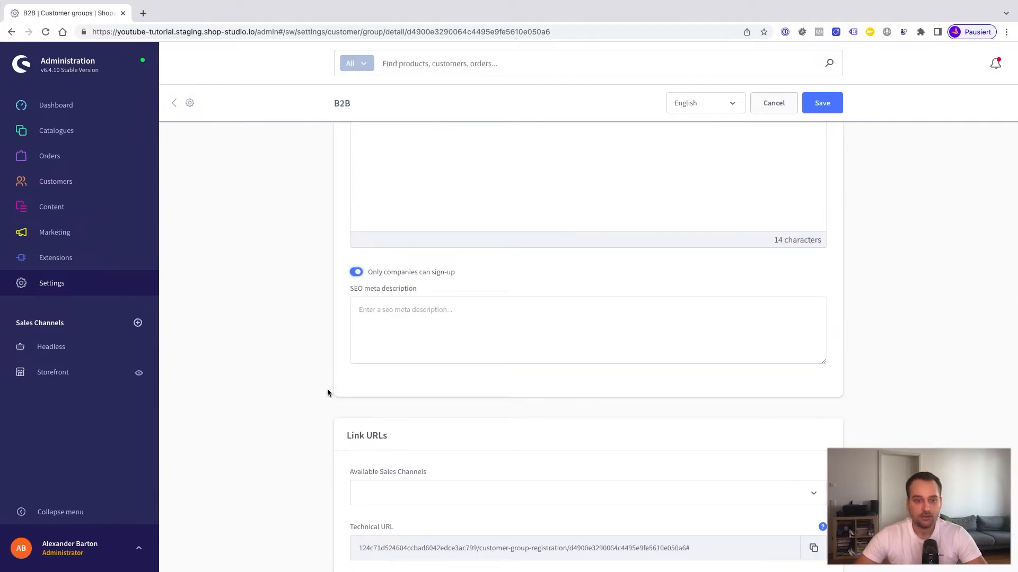
{"action": "scroll", "coordinate": [337, 386], "scroll_direction": "down", "scroll_amount": 1}
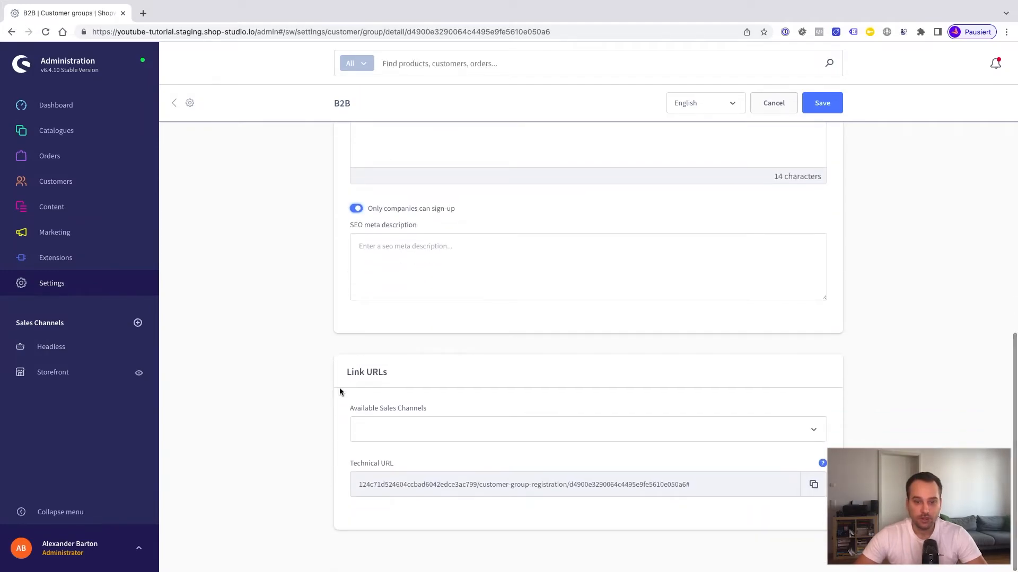
{"action": "left_click", "coordinate": [399, 433]}
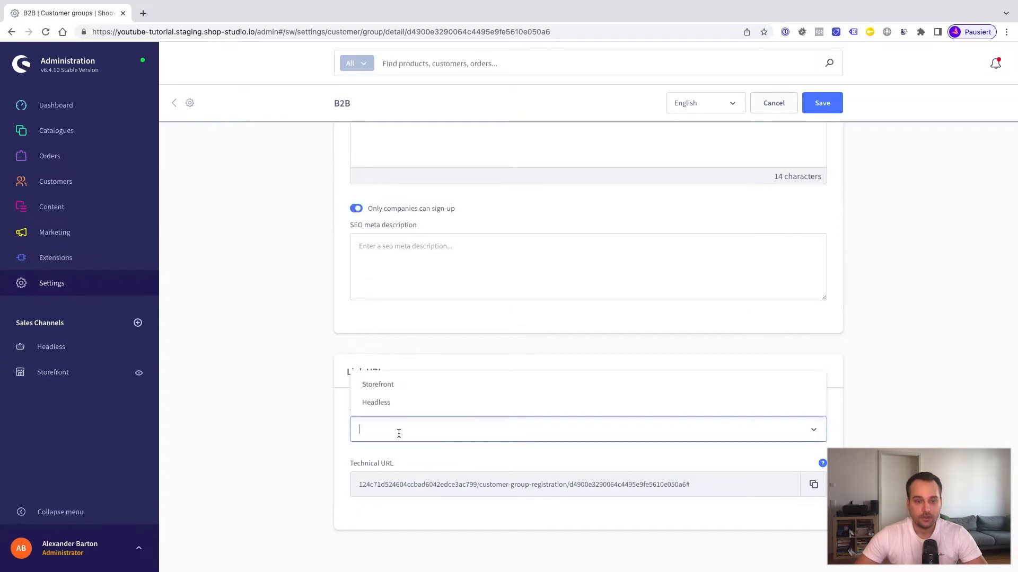
{"action": "left_click", "coordinate": [395, 384]}
{"action": "left_click", "coordinate": [332, 442]}
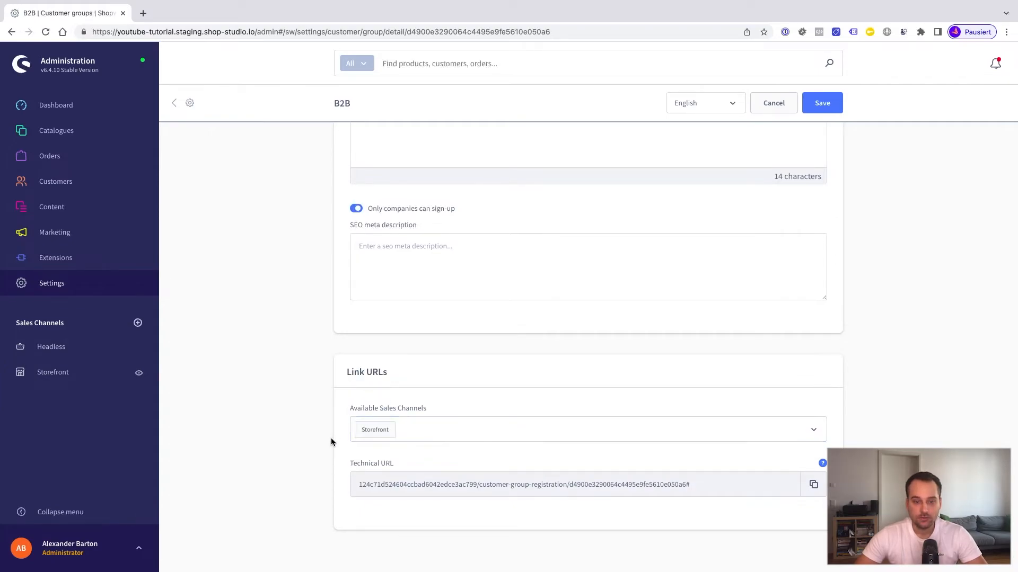
{"action": "left_click", "coordinate": [822, 103]}
Copy the Storefront link of the registration form and submit the completed B2B registration on that page.
{"action": "scroll", "coordinate": [644, 375], "scroll_direction": "down", "scroll_amount": 10}
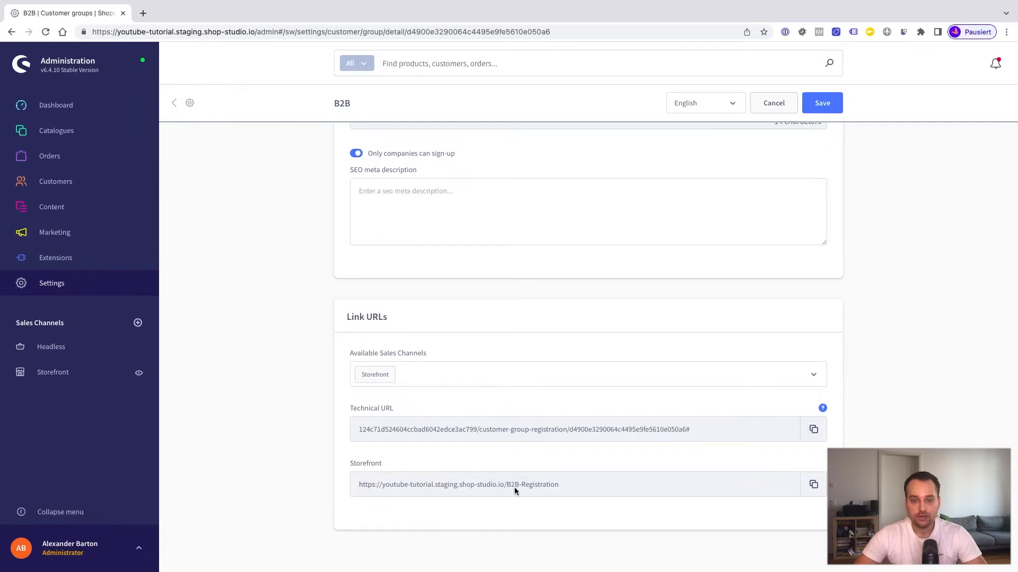
{"action": "left_click", "coordinate": [813, 484]}
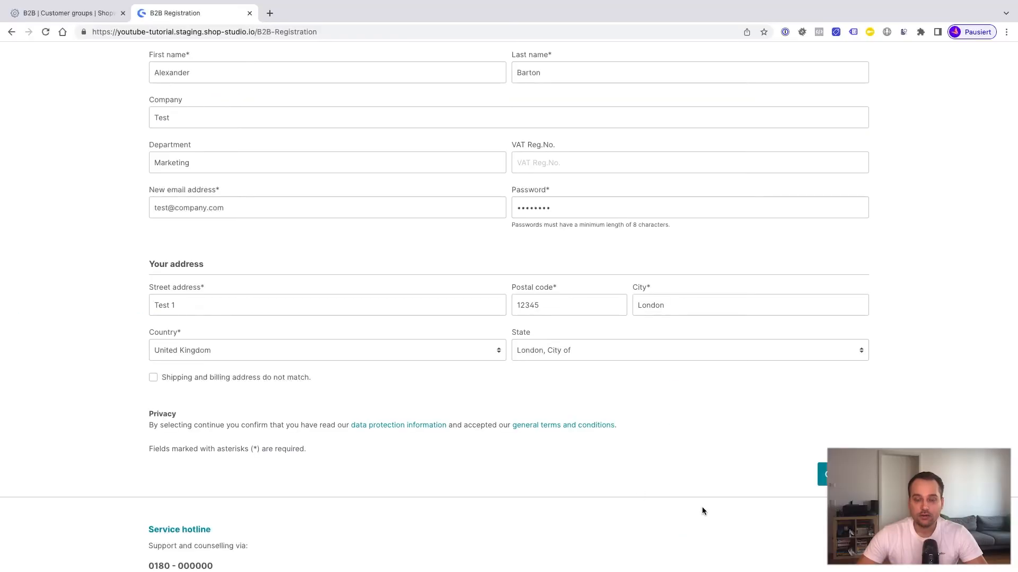
{"action": "left_click", "coordinate": [842, 475]}
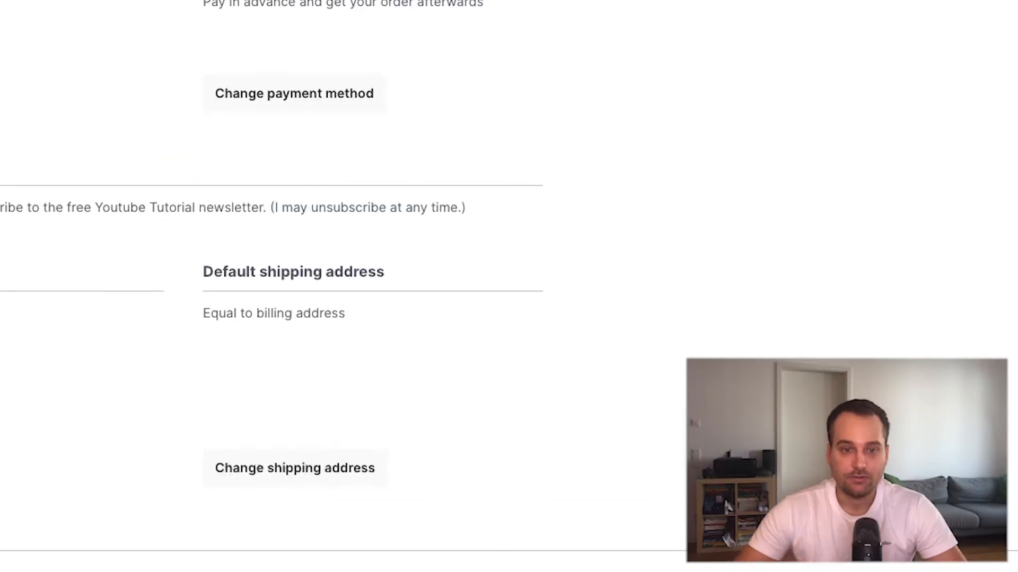
Accept the newly registered customer's request for the B2B customer group in the Administration, and return to the customer overview.
{"action": "left_click", "coordinate": [65, 16]}
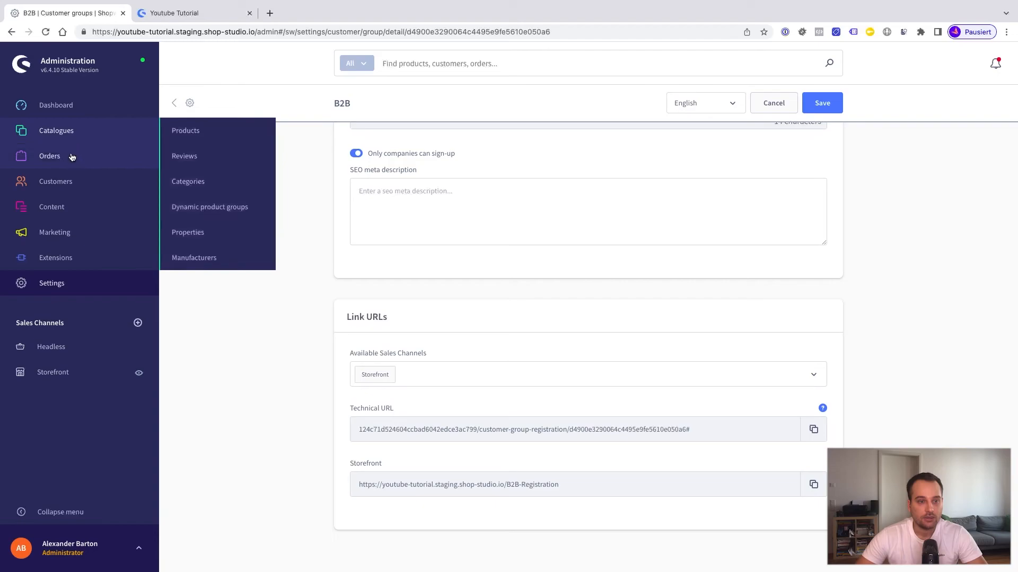
{"action": "mouse_move", "coordinate": [67, 189]}
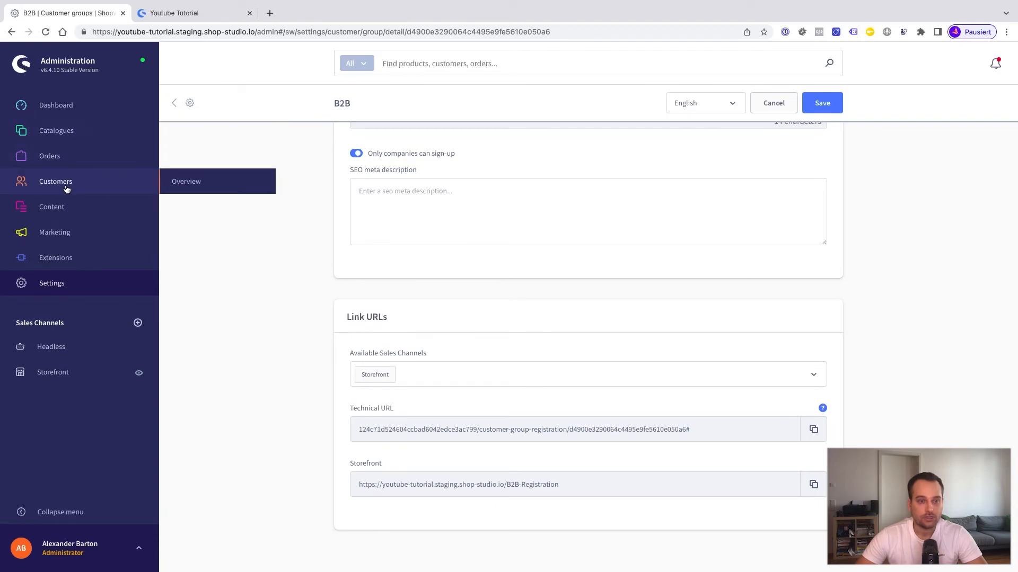
{"action": "left_click", "coordinate": [167, 191]}
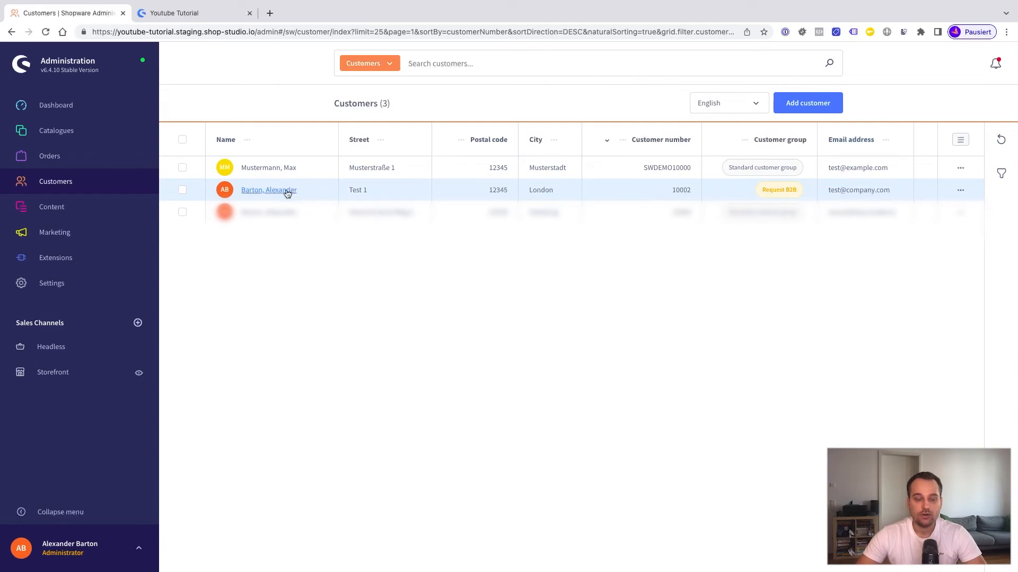
{"action": "left_click", "coordinate": [273, 191]}
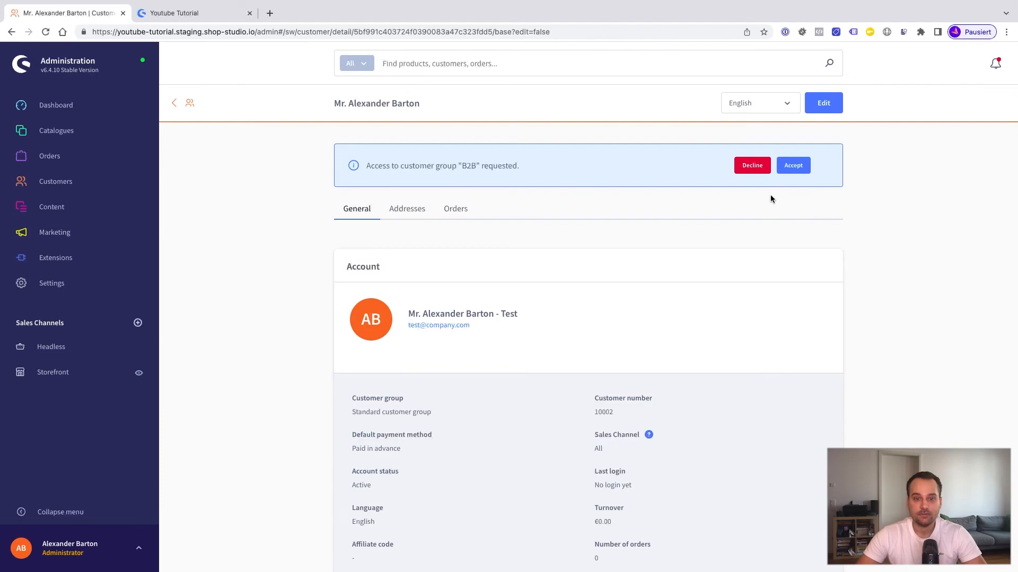
{"action": "left_click", "coordinate": [794, 166]}
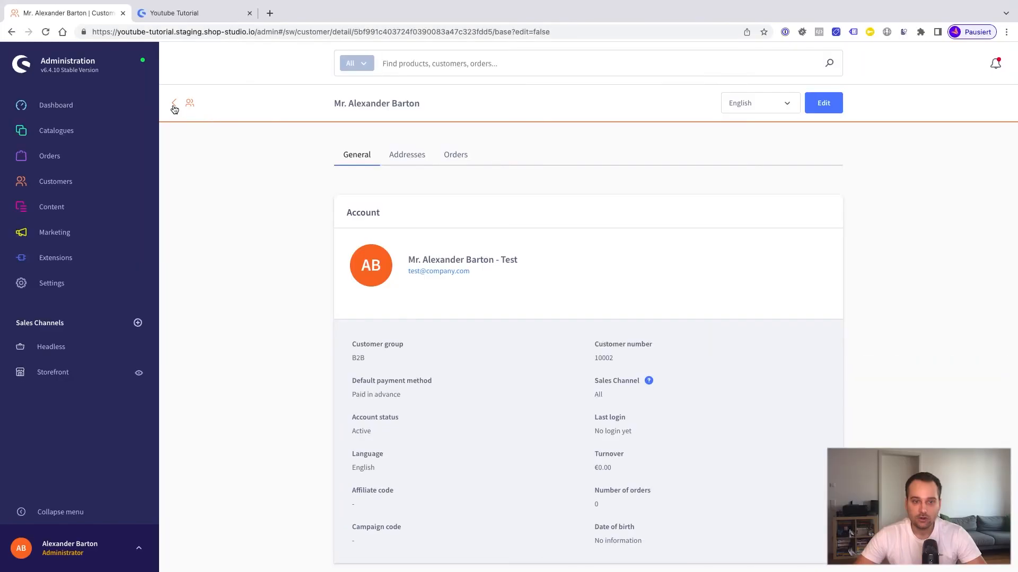
{"action": "left_click", "coordinate": [173, 104]}
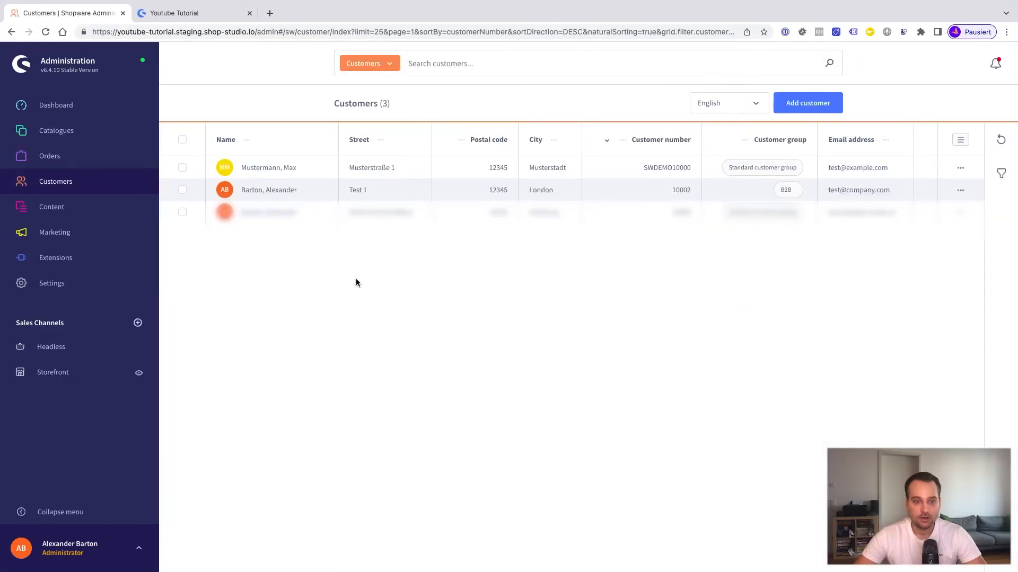